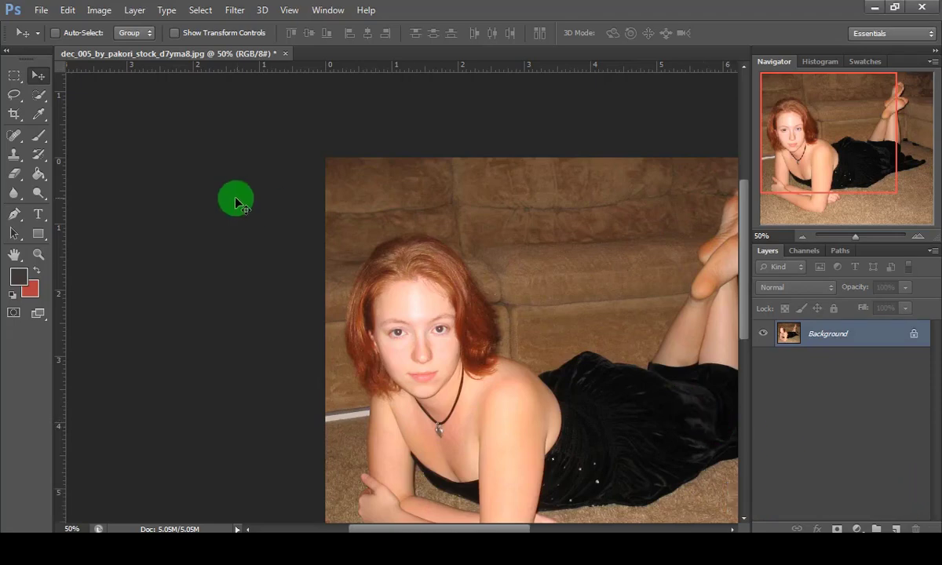
- Duplicate the Background layer and add a new empty layer above the copy
click(850, 337)
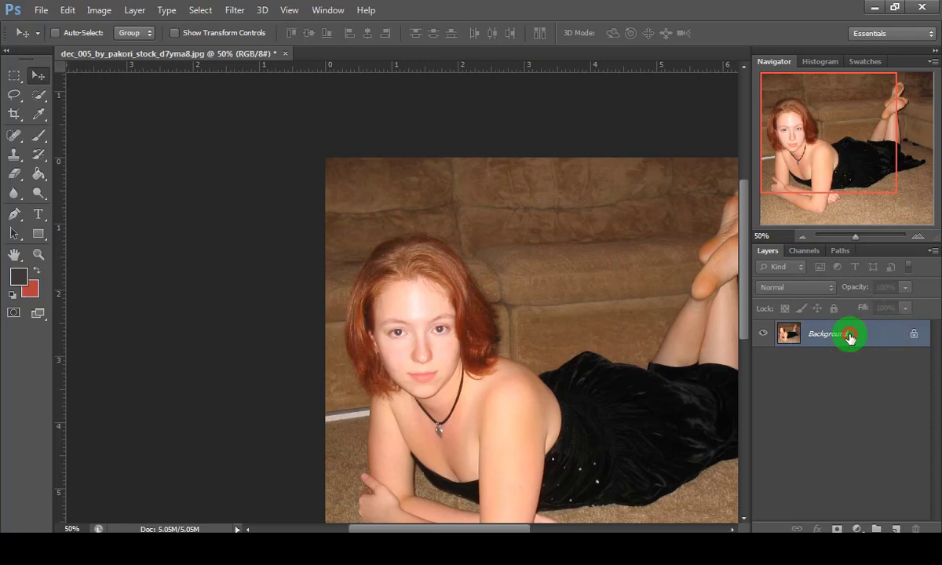
drag(850, 338, 900, 526)
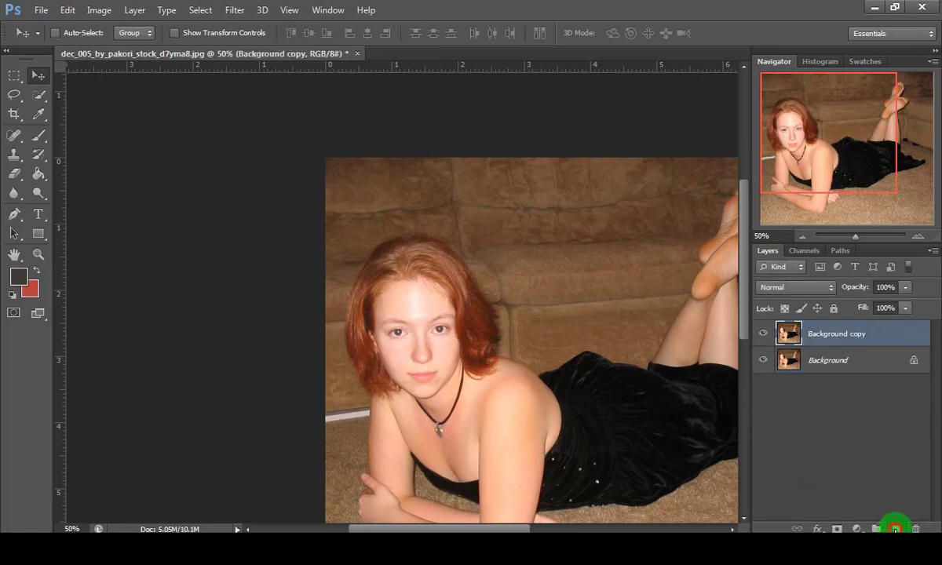
click(895, 528)
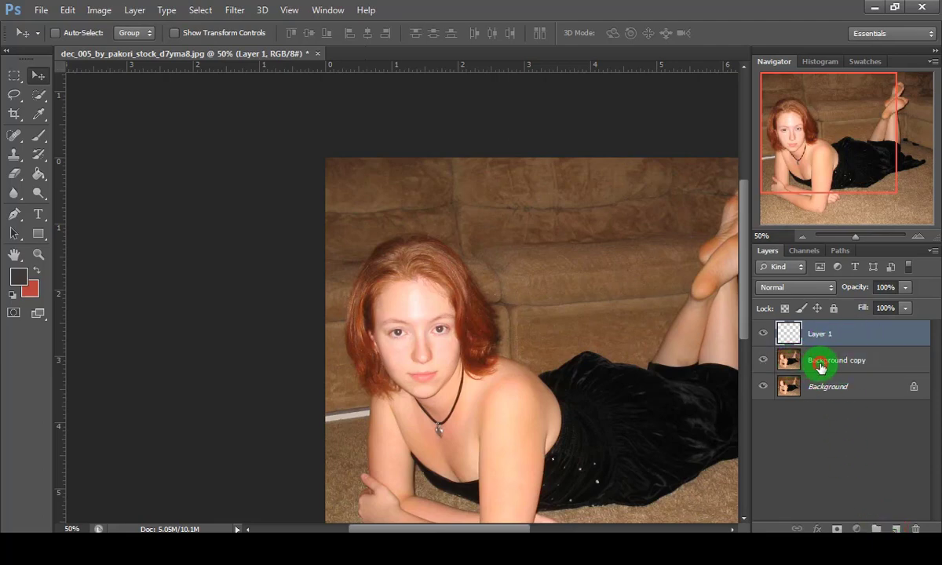
- Hide the Background copy and Background layers, leaving only the empty Layer 1 shown
click(820, 366)
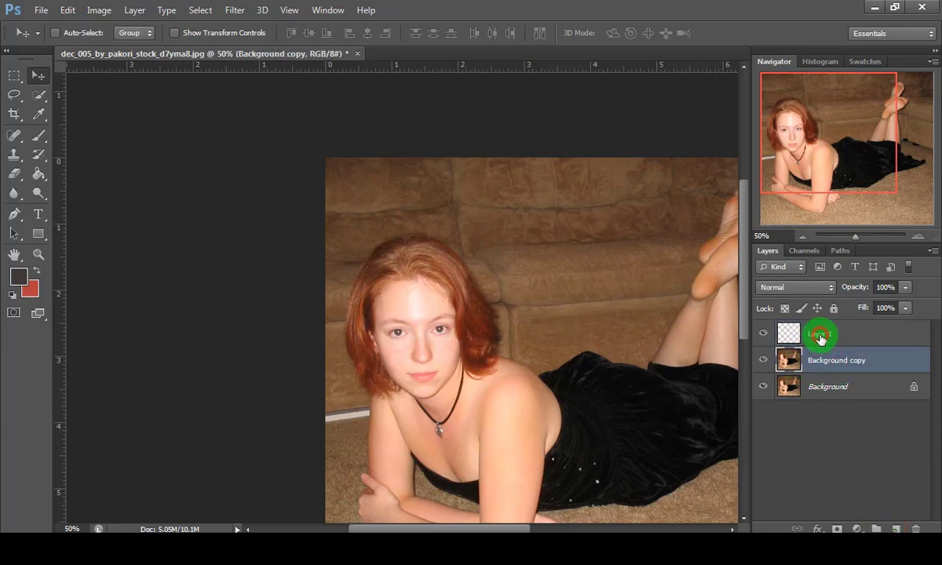
click(763, 363)
click(763, 386)
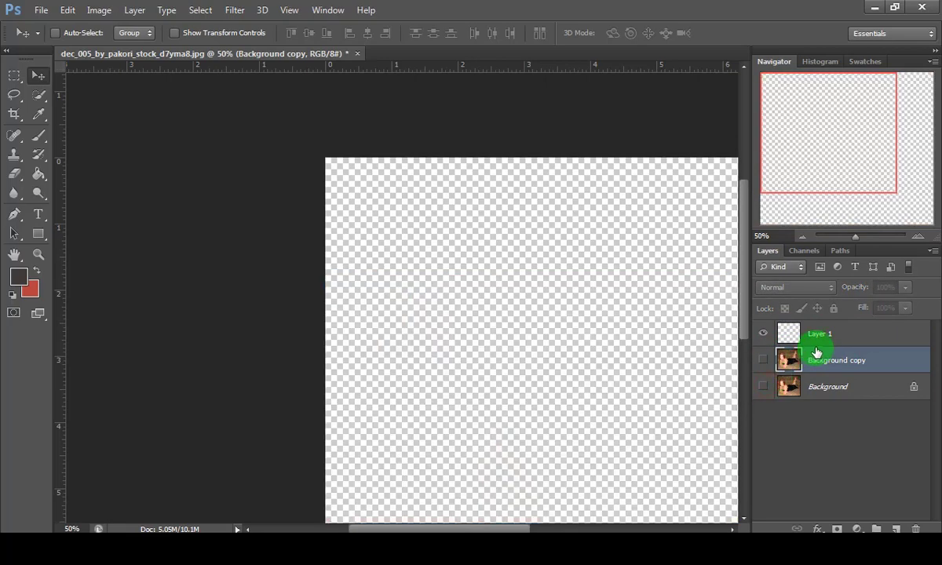
- Set the foreground color to dark brown #3b2f2f
click(17, 275)
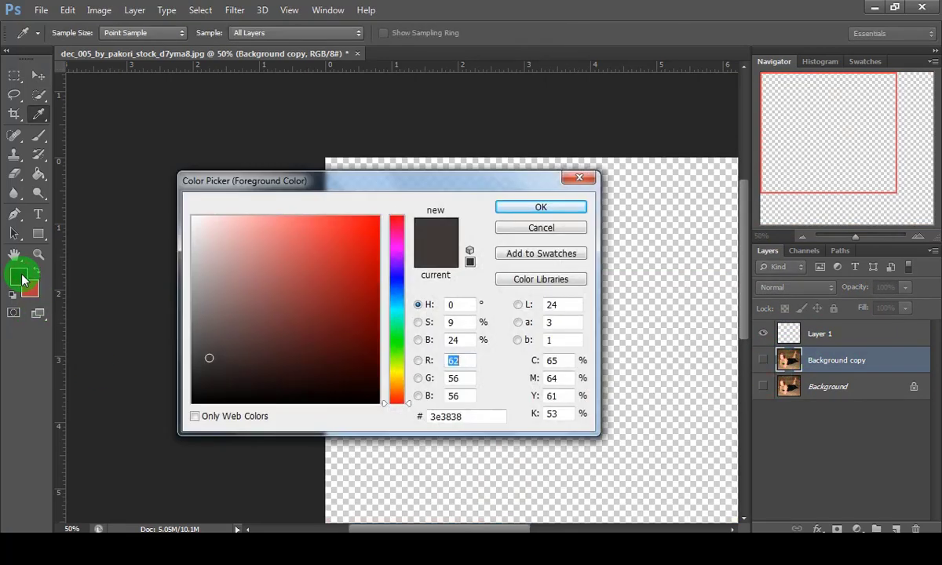
click(232, 360)
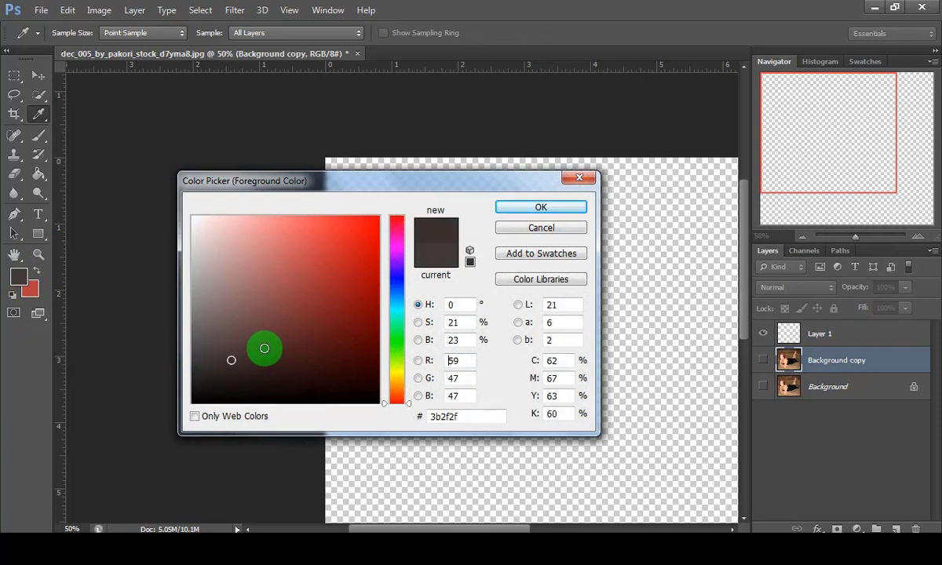
click(540, 209)
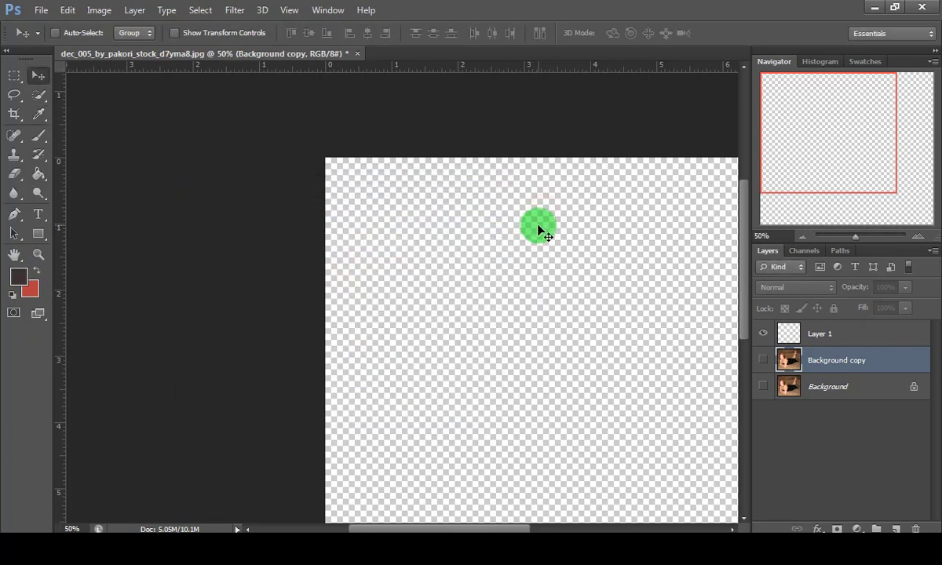
- Fill the empty Layer 1 with the dark brown foreground color using the Paint Bucket
click(38, 174)
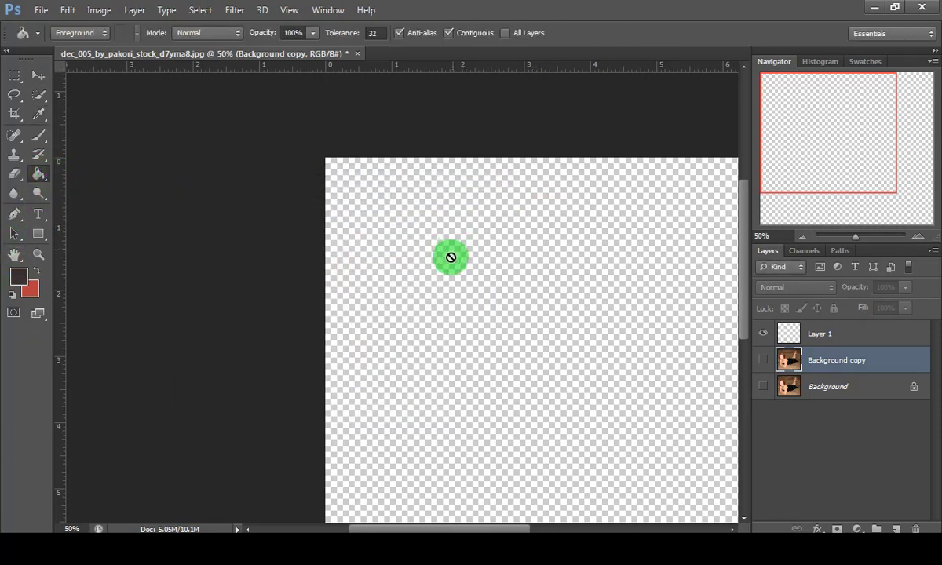
click(853, 344)
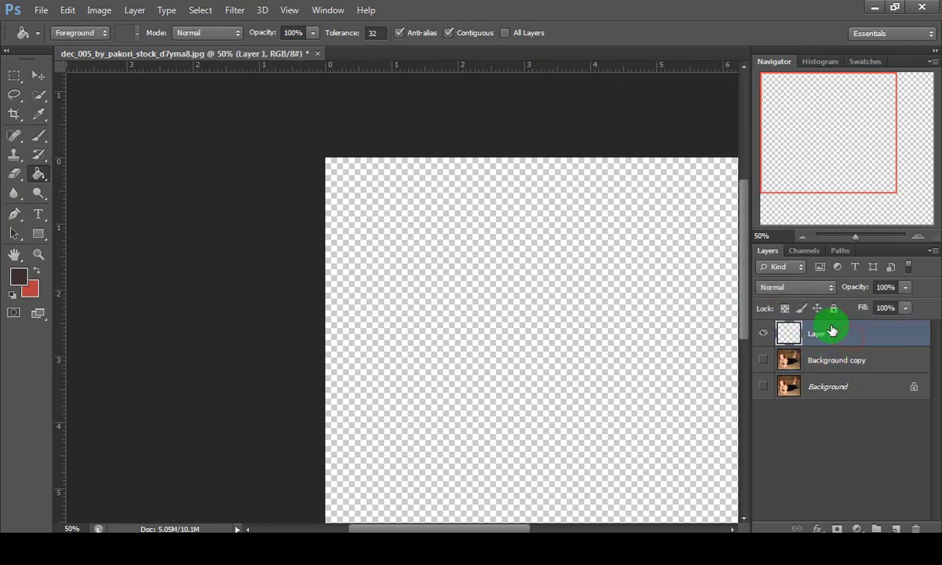
click(457, 349)
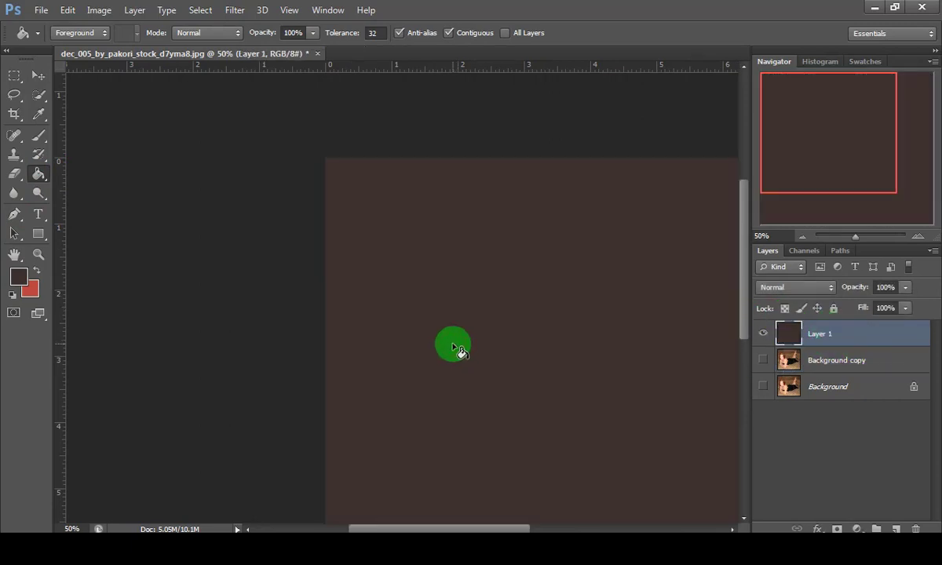
drag(455, 340, 362, 278)
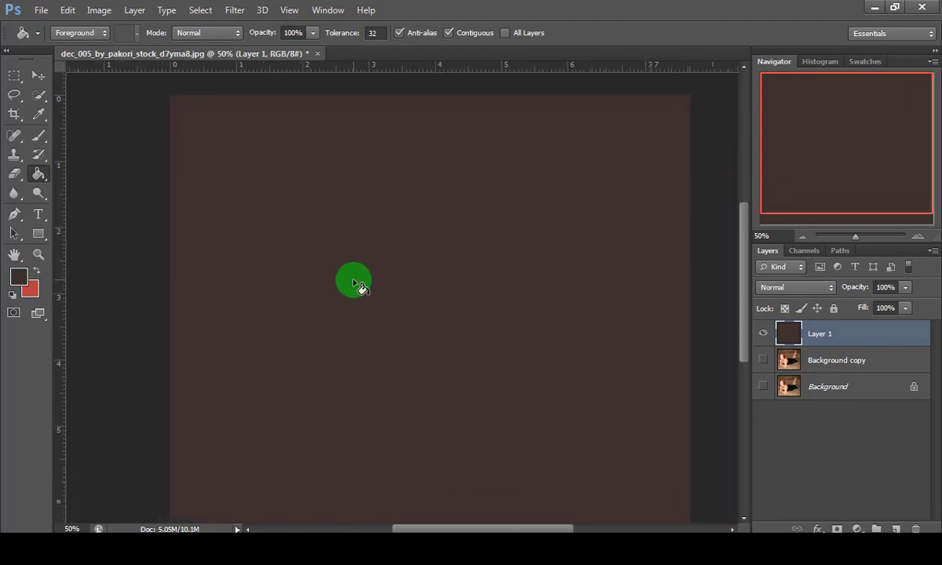
- Move Layer 1 between Background copy and Background, and show both photo layers again
drag(820, 345, 823, 369)
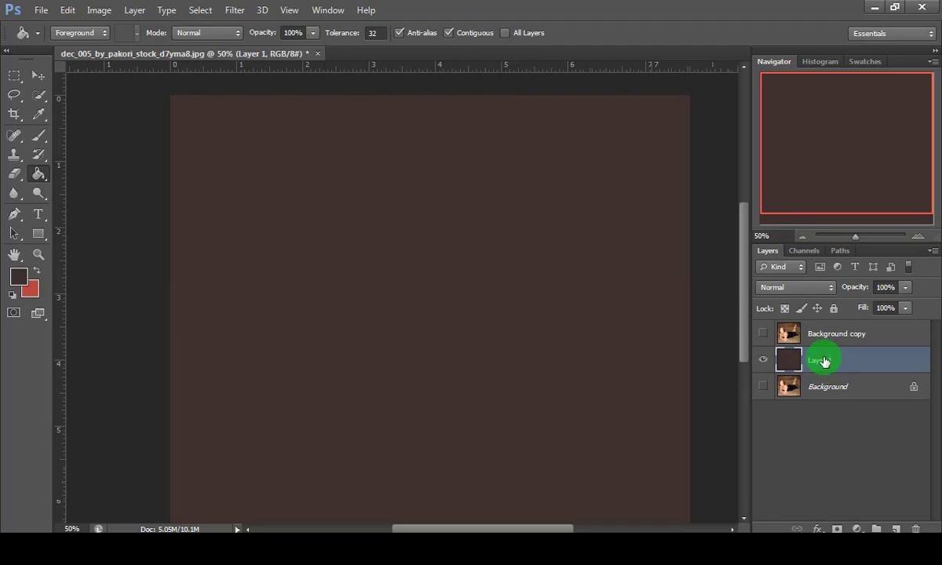
click(762, 336)
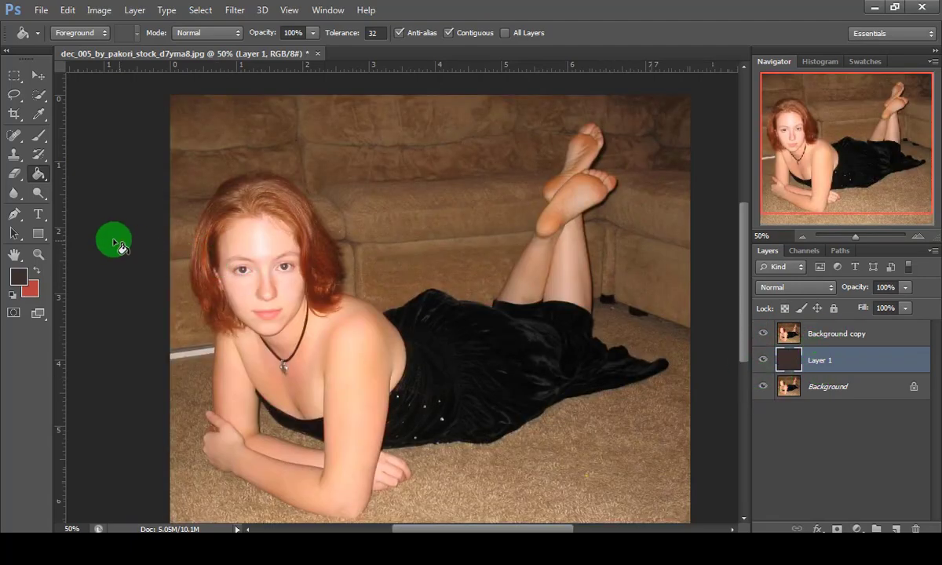
- Draw a dark brown rectangle without stroke, about 318 × 360 px, above Background copy, over the woman's face
click(44, 237)
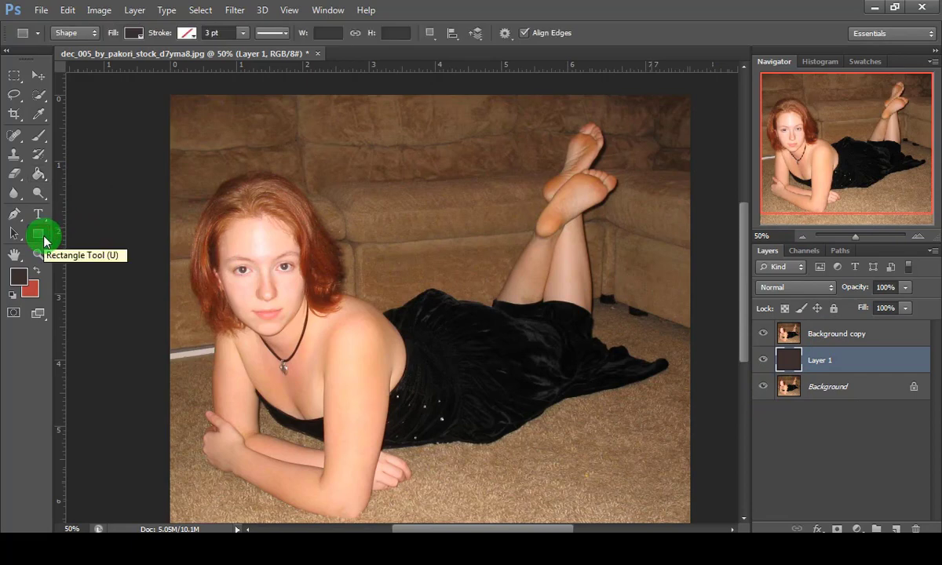
right_click(44, 237)
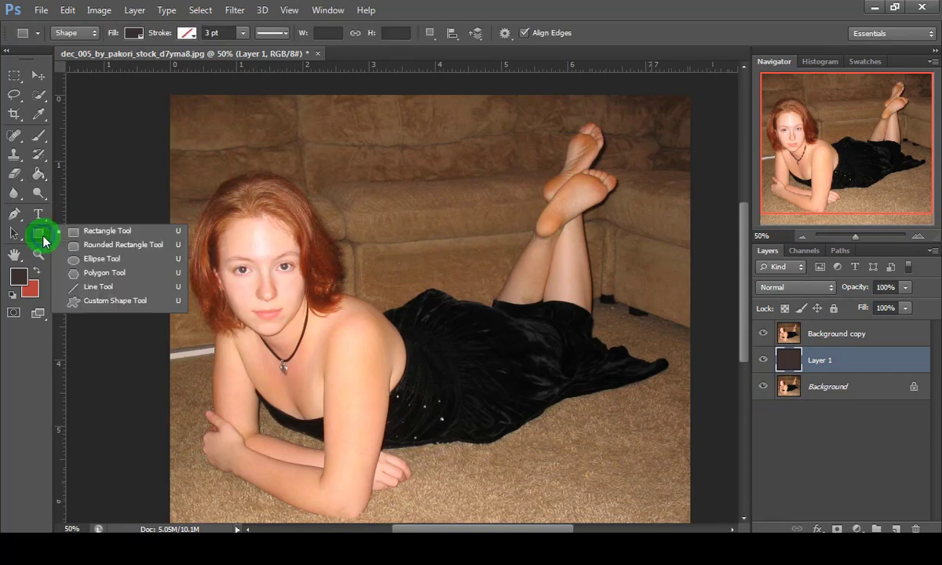
click(100, 234)
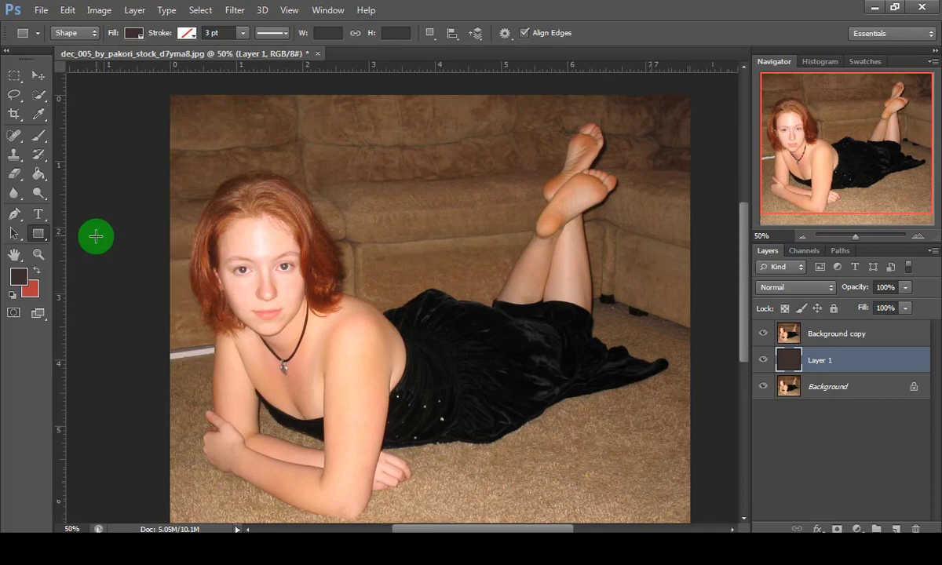
click(187, 33)
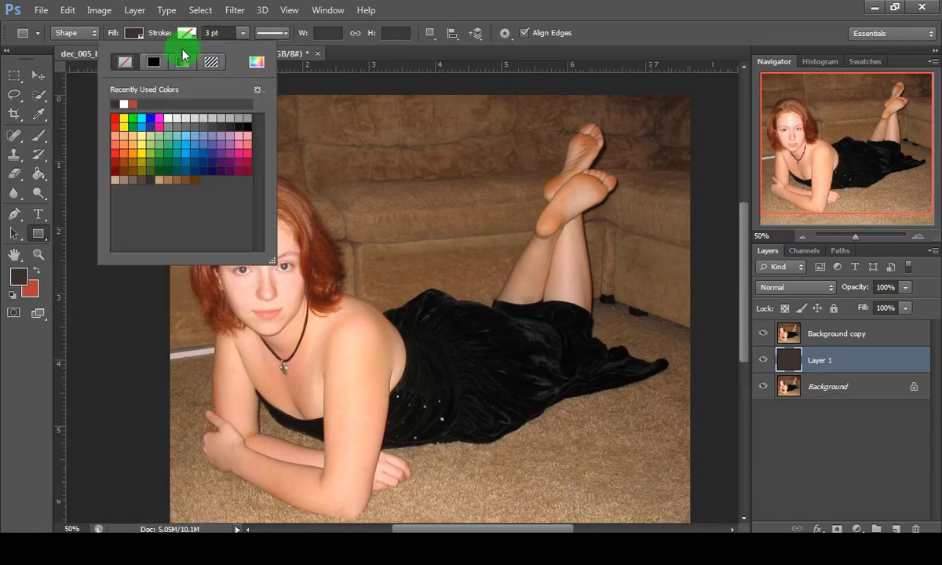
click(123, 61)
click(567, 6)
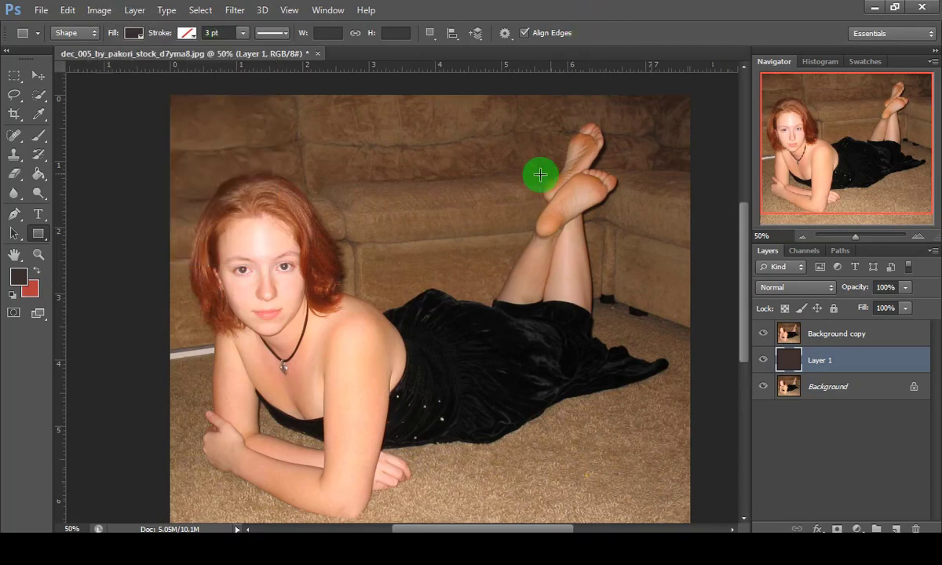
click(835, 333)
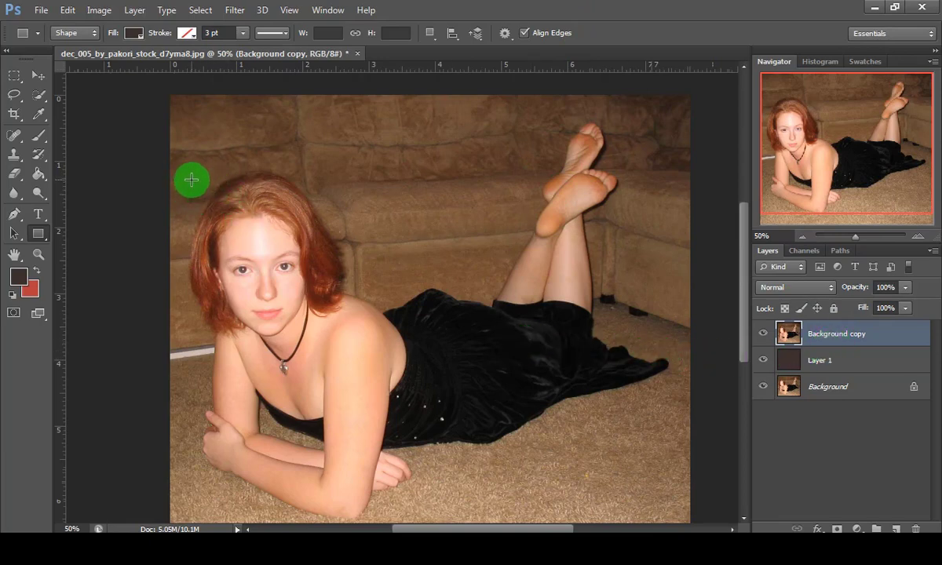
drag(192, 179, 307, 311)
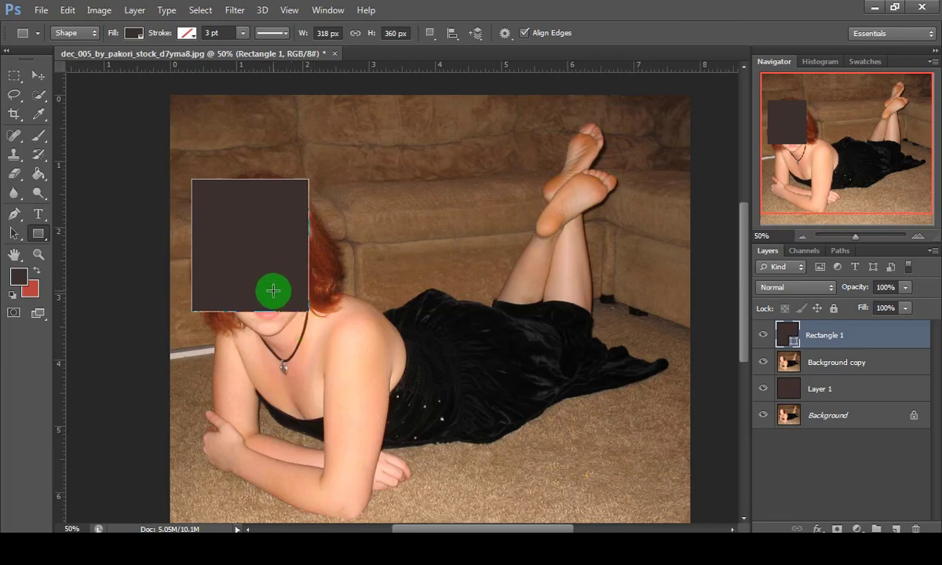
- Rasterize the Rectangle 1 layer, duplicate it, and name the duplicate color
right_click(854, 337)
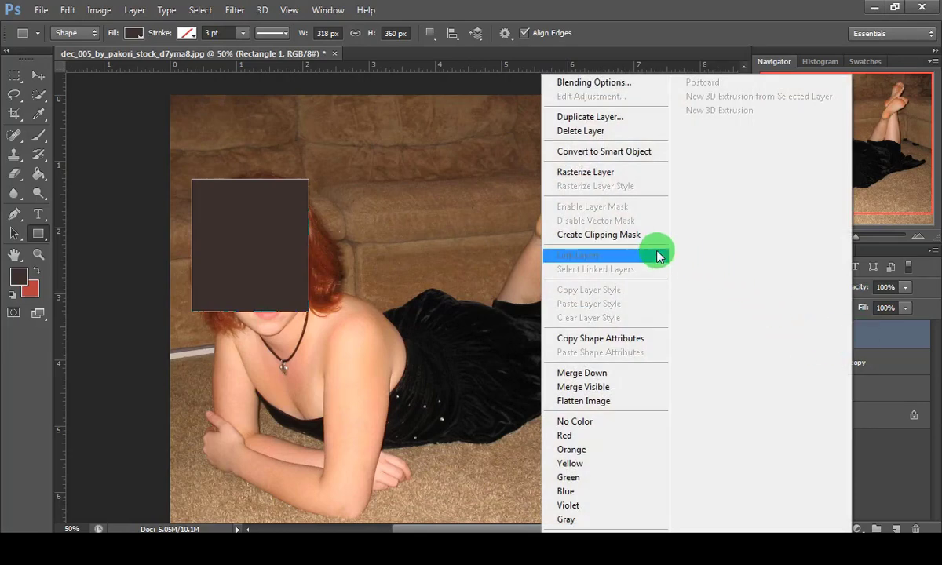
click(630, 174)
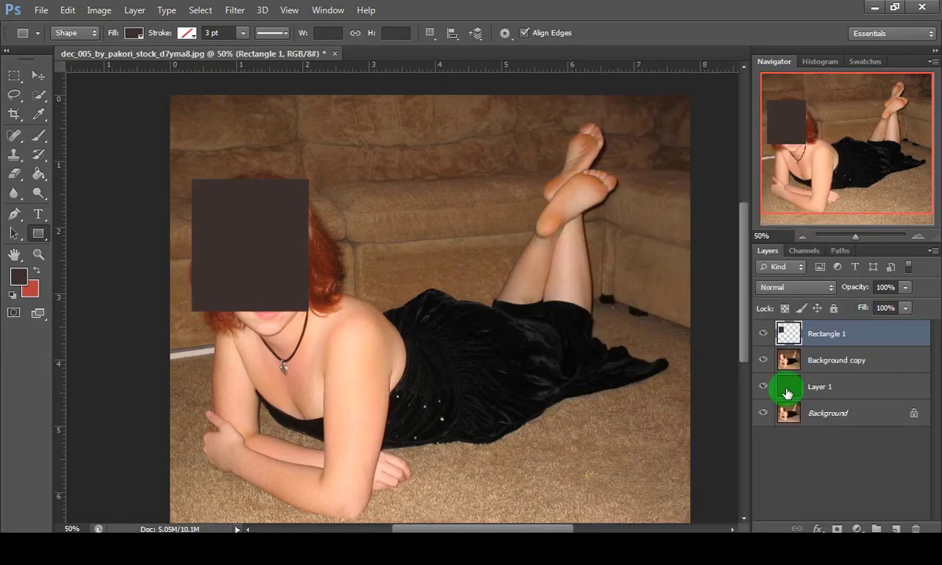
drag(837, 341, 896, 529)
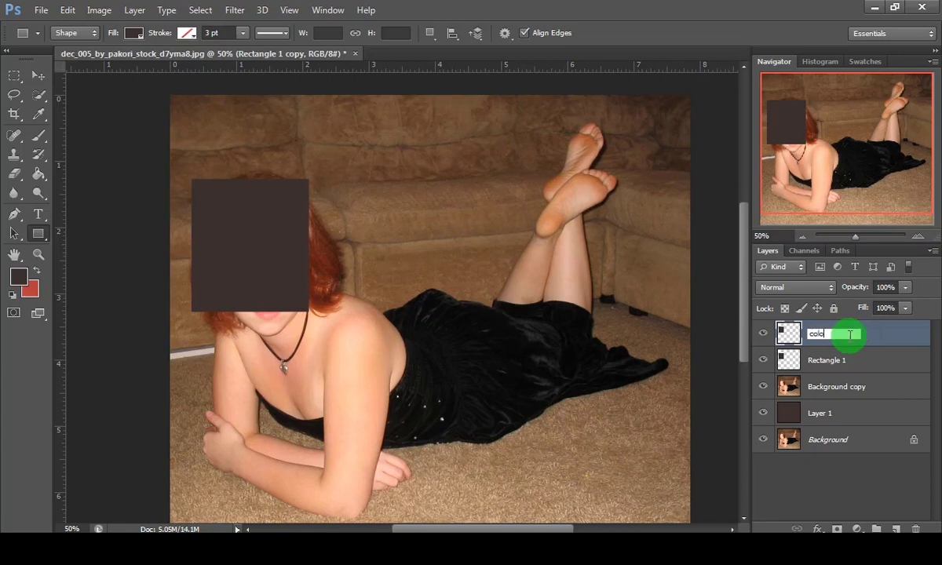
click(862, 462)
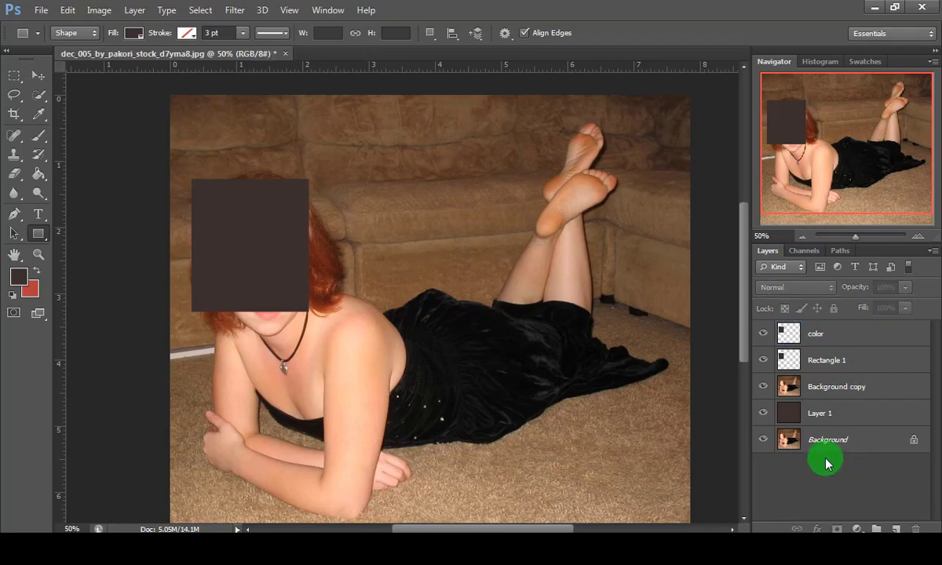
- Apply a light gray Color Overlay in Normal mode at 100% opacity to the color layer
right_click(838, 334)
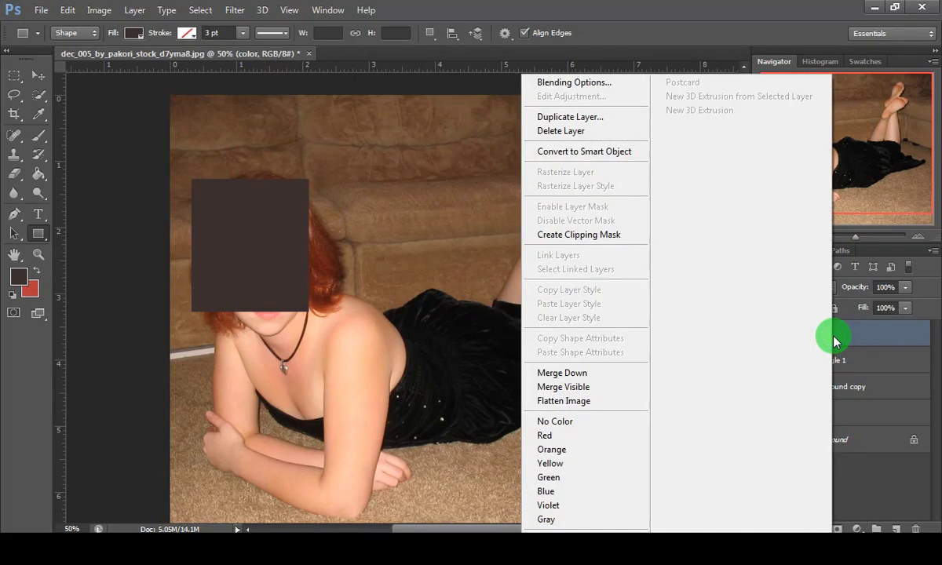
key(Escape)
click(817, 529)
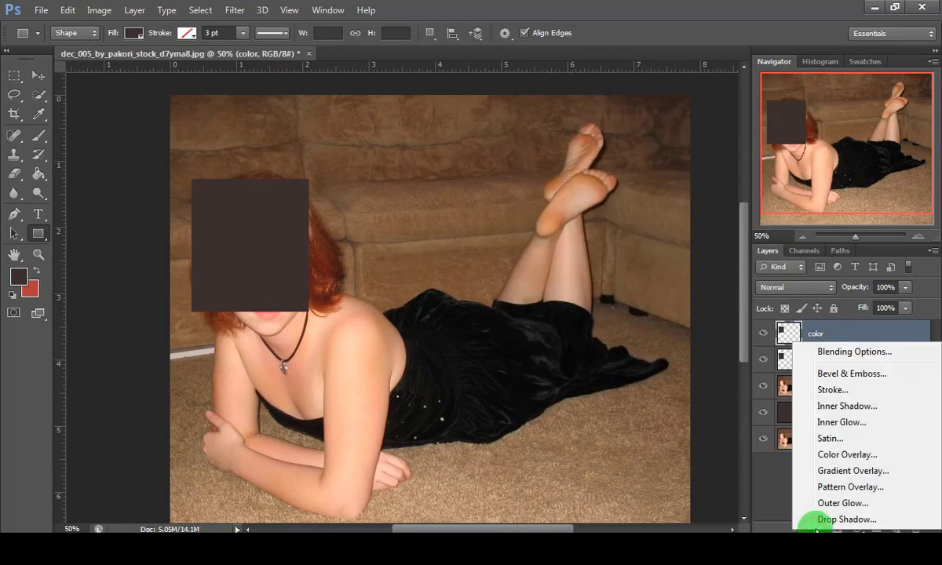
click(835, 354)
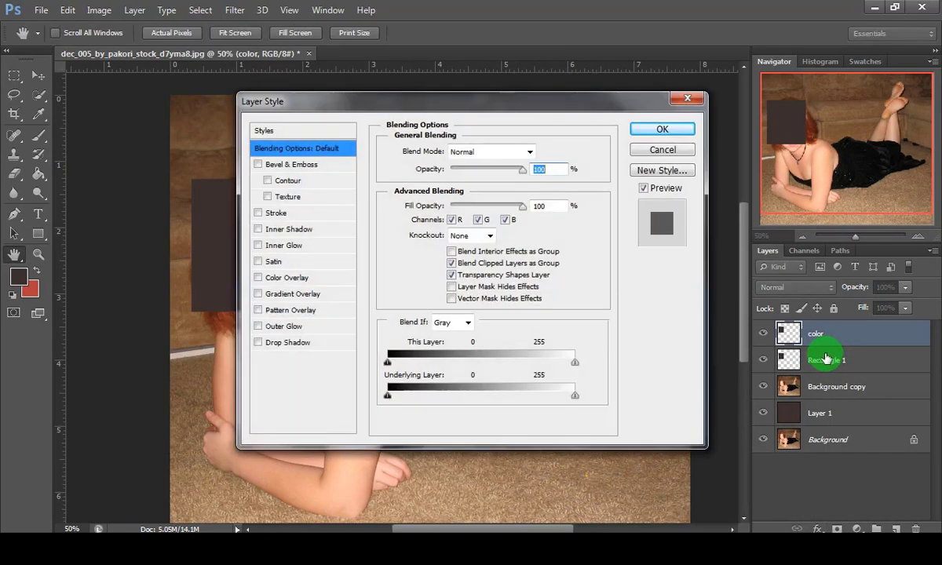
drag(546, 112, 672, 172)
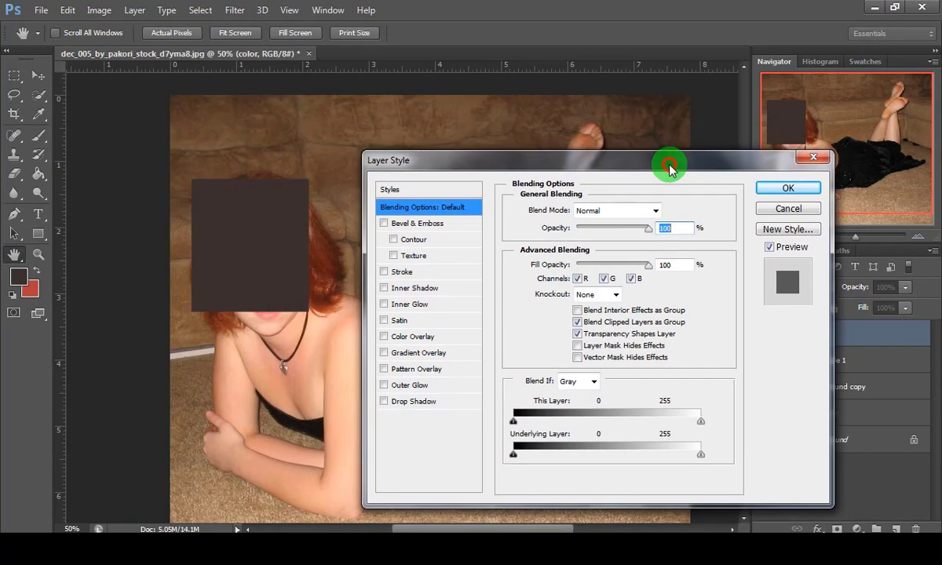
click(433, 343)
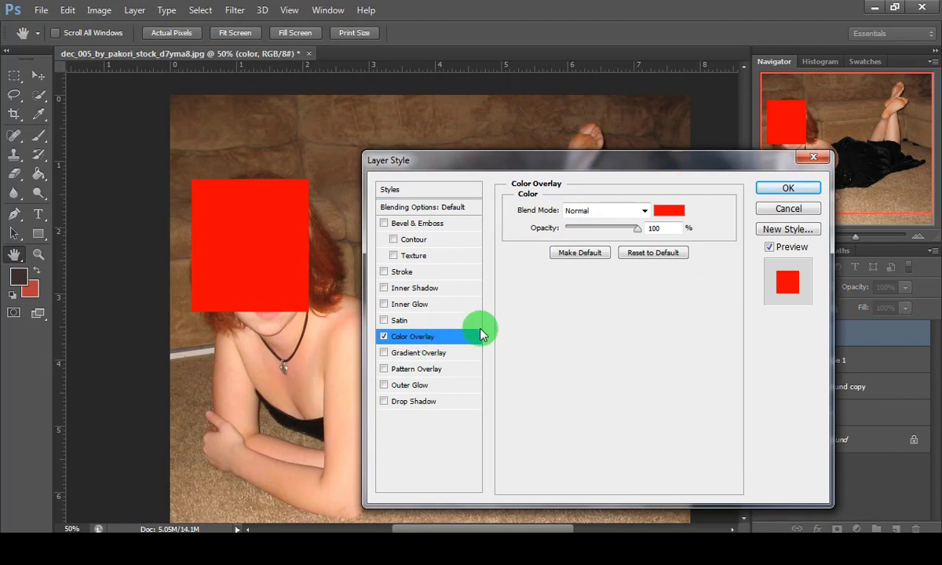
click(664, 211)
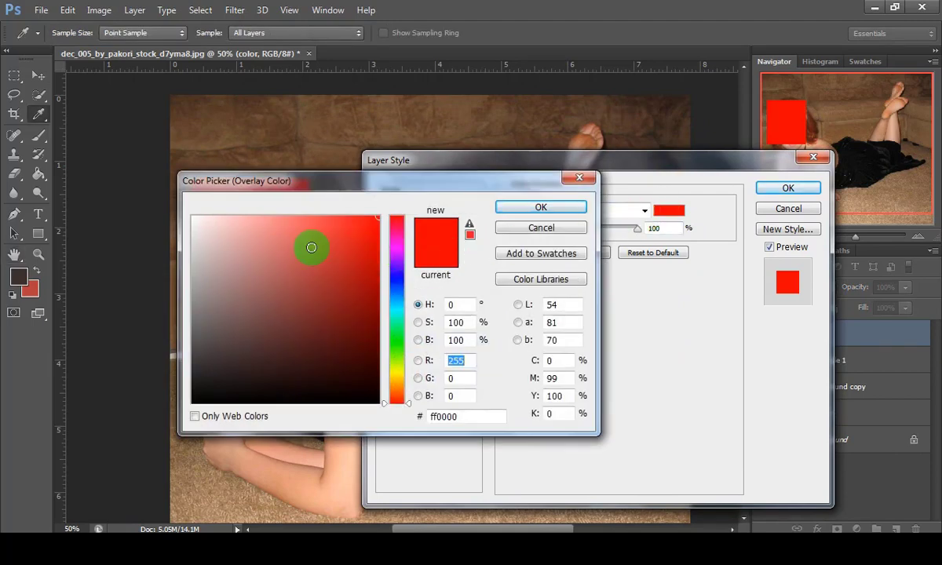
click(194, 219)
drag(194, 220, 198, 270)
click(519, 209)
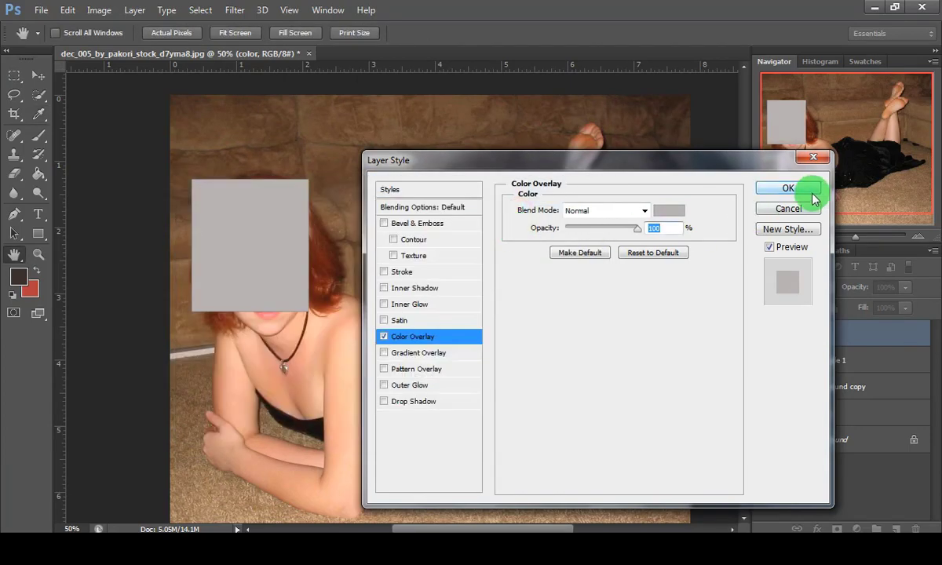
click(788, 188)
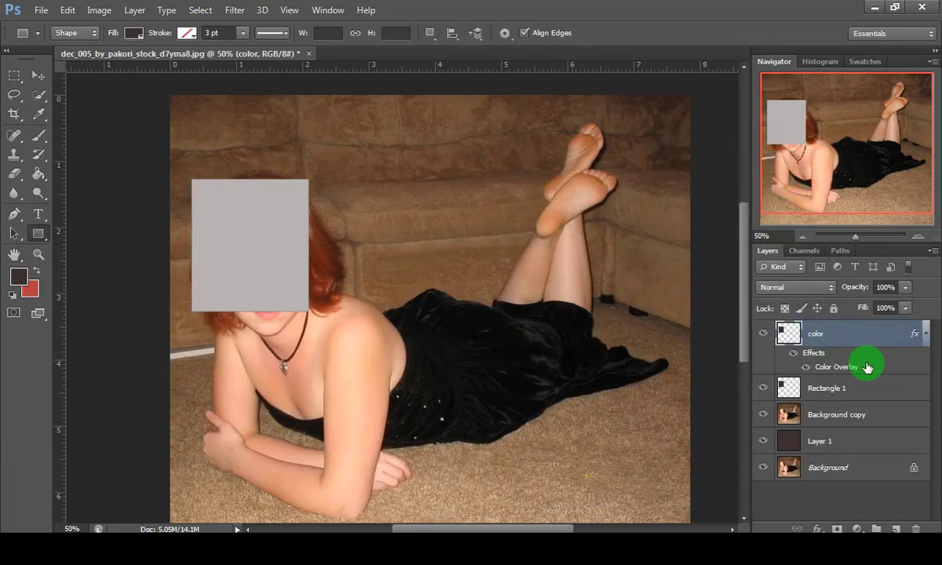
- Reorder the layers so the color layer lies directly below Rectangle 1, and select the color layer
click(837, 396)
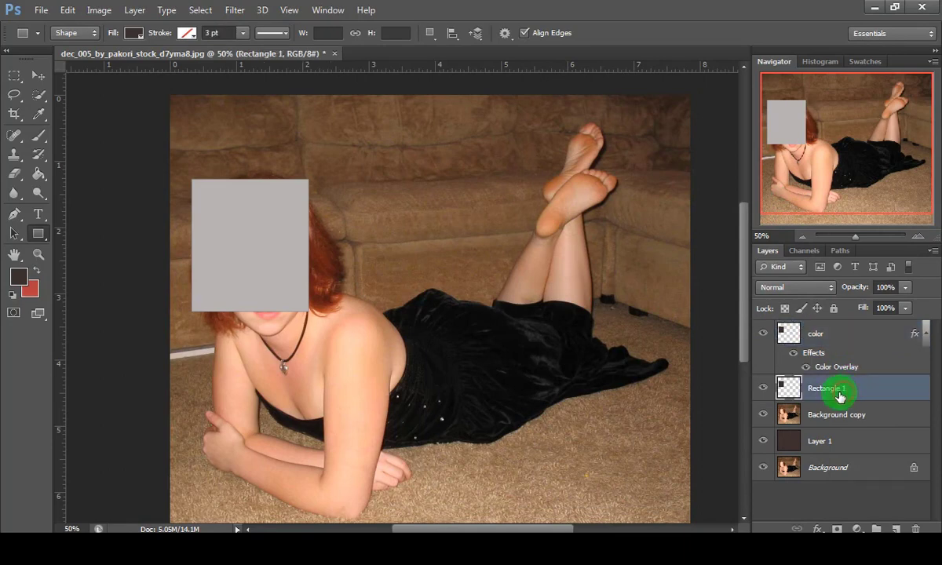
drag(827, 393, 821, 413)
click(812, 360)
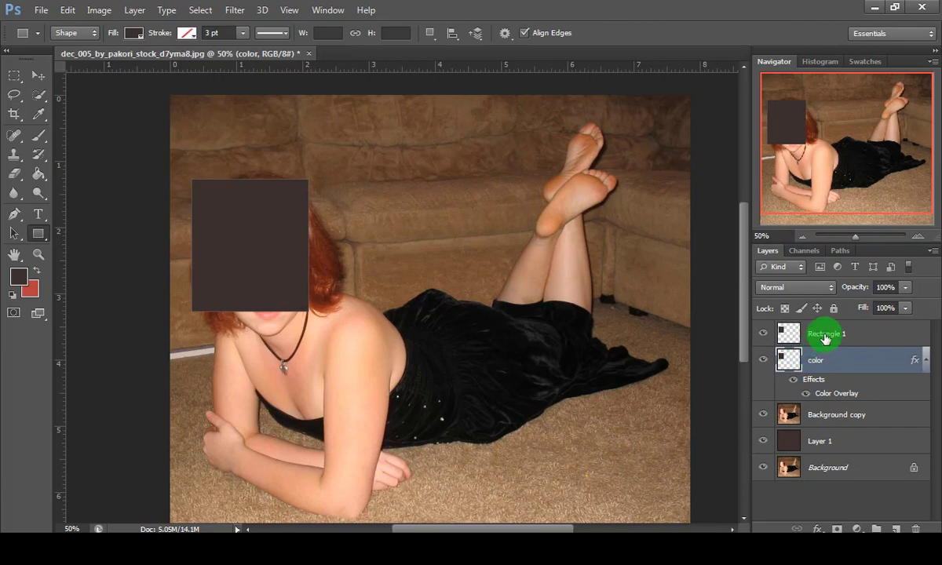
- Select the color layer and load its rectangle outline as a selection
click(826, 333)
click(825, 361)
click(830, 334)
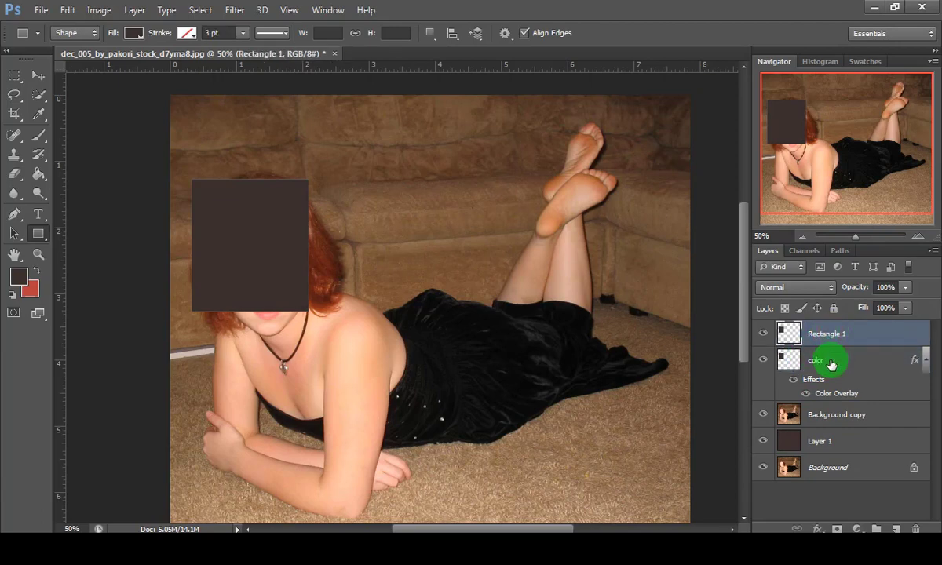
click(832, 362)
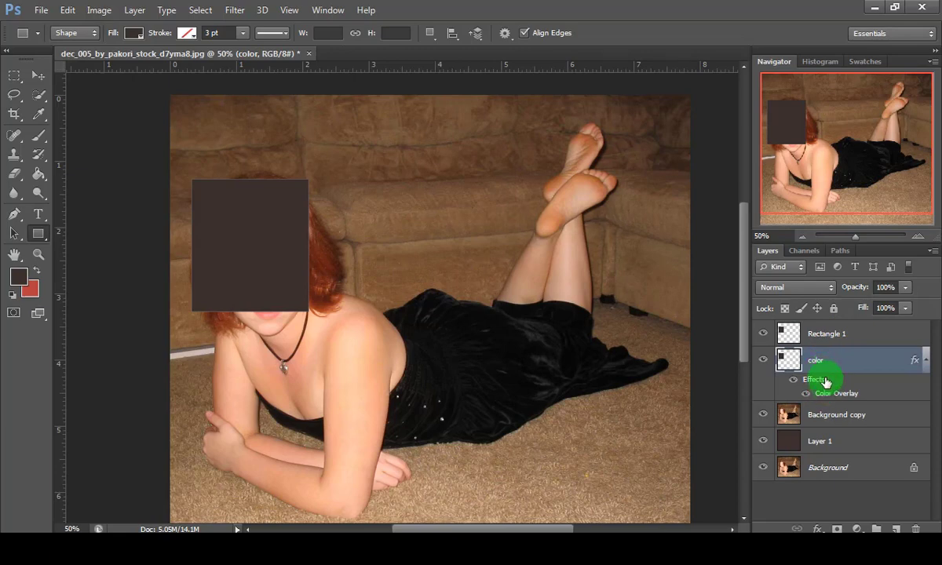
key(ctrl)
ctrl+click(789, 363)
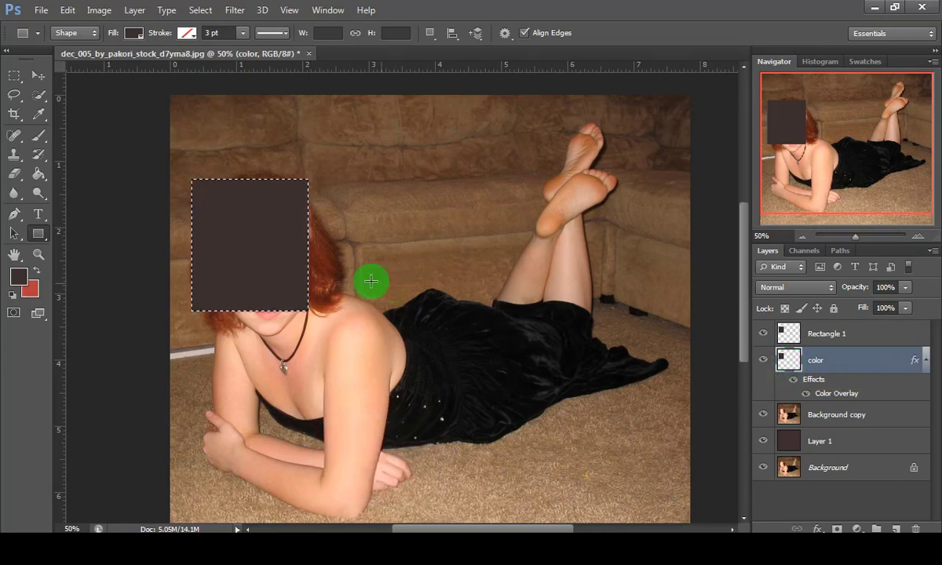
- Free-transform the color layer to about 110.69% width and 111.11% height, forming an even border around Rectangle 1, and deselect
right_click(244, 259)
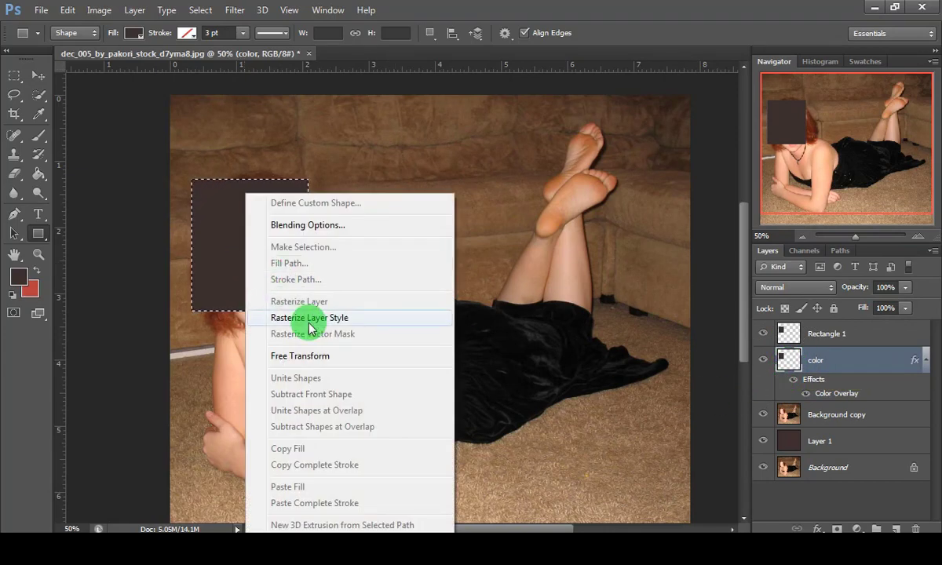
click(321, 357)
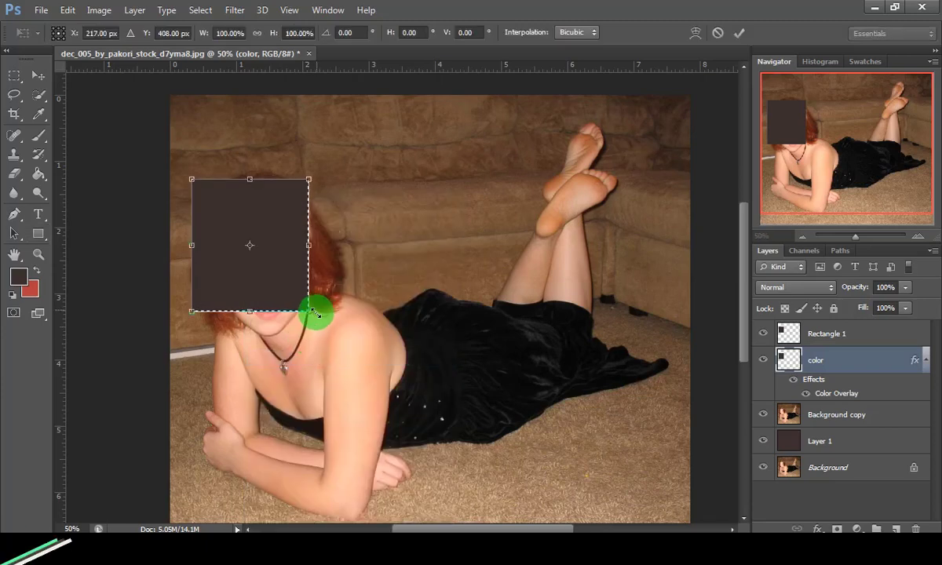
drag(312, 319, 317, 322)
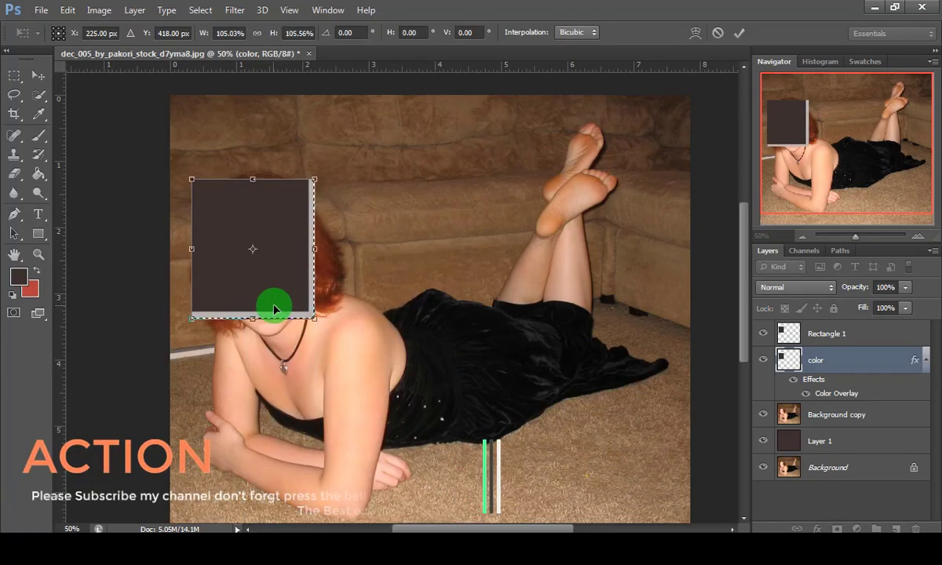
drag(190, 180, 185, 171)
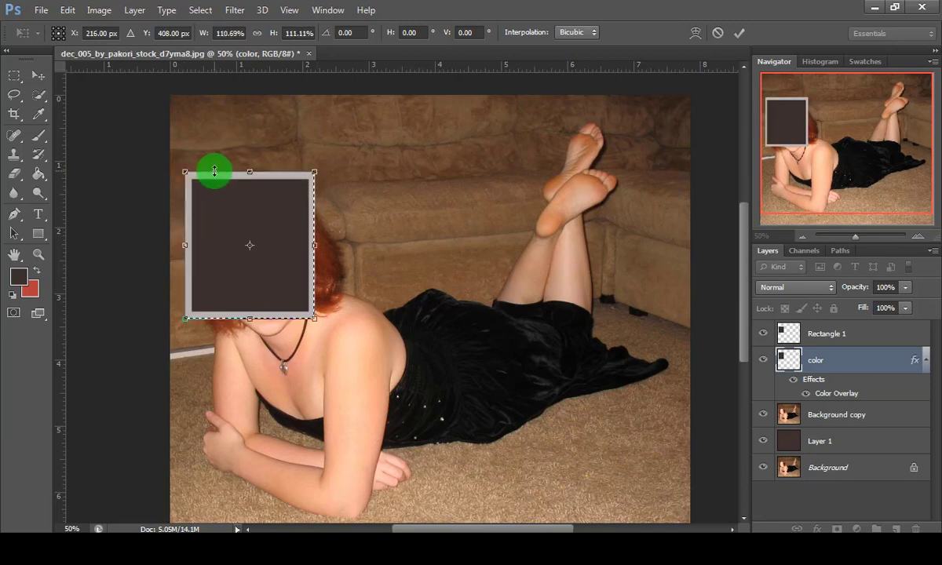
click(739, 37)
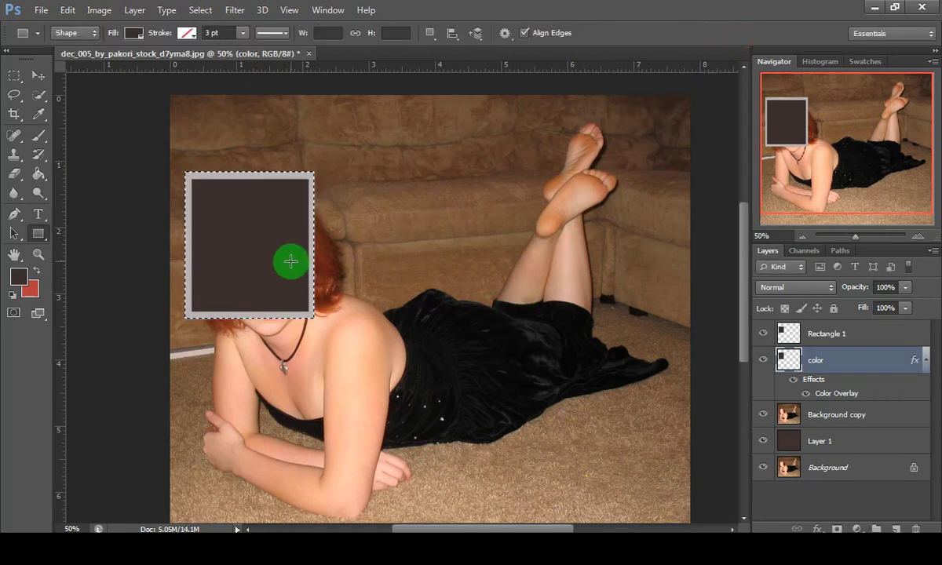
click(200, 10)
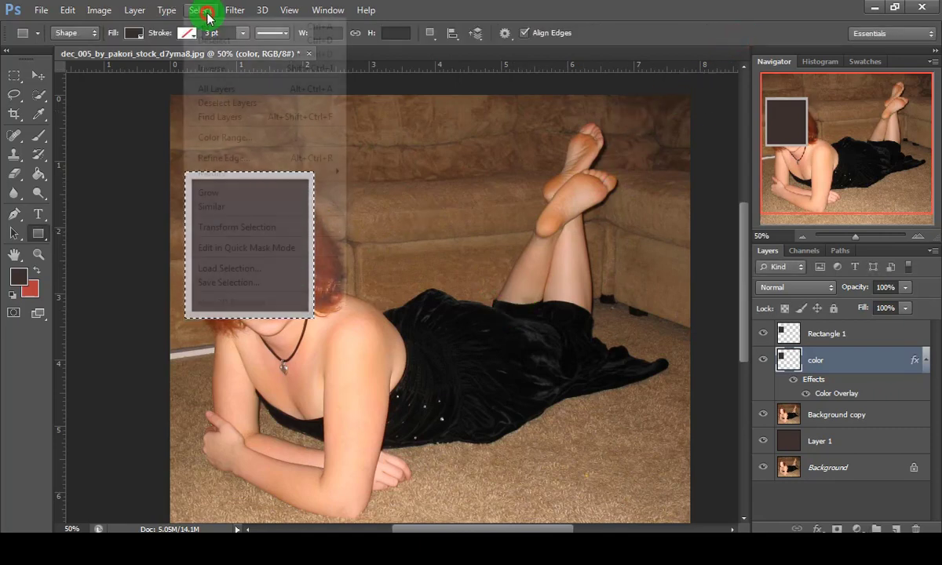
click(224, 41)
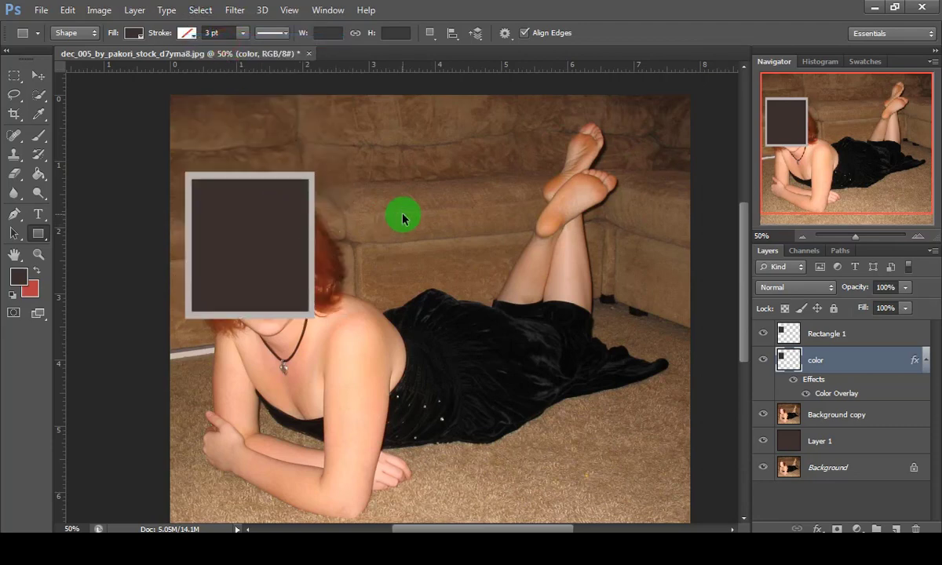
- Move Background copy to the top of the layer stack and clip it to Rectangle 1
click(837, 419)
drag(837, 419, 839, 330)
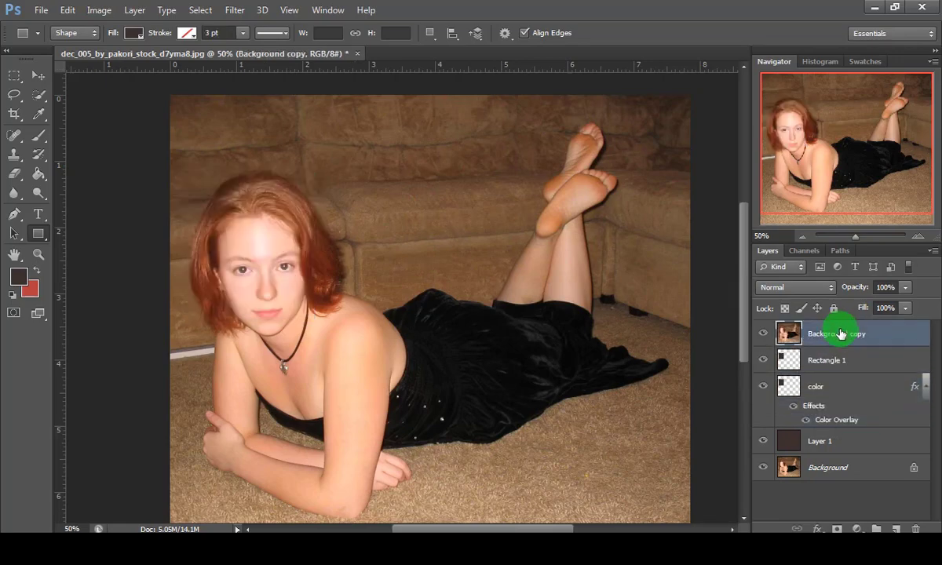
right_click(840, 334)
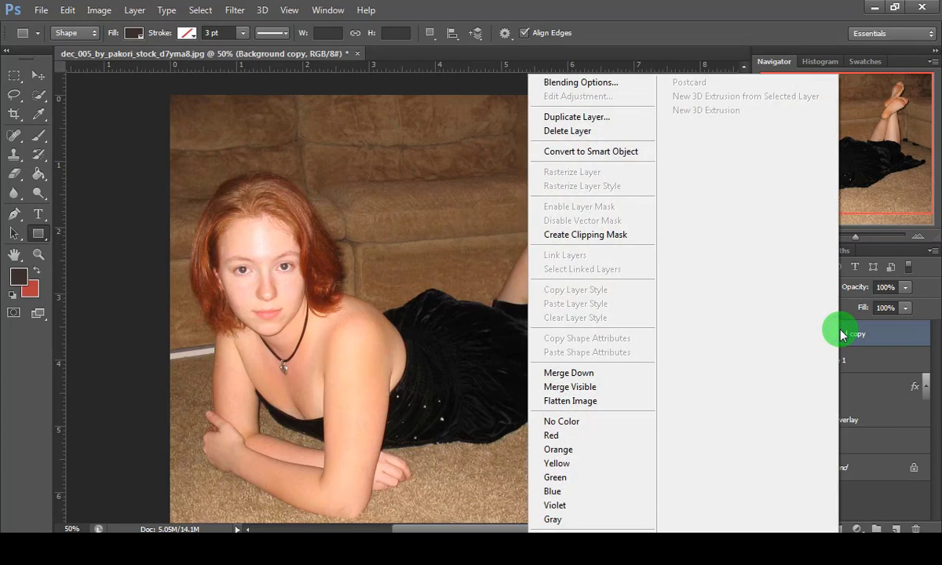
click(593, 235)
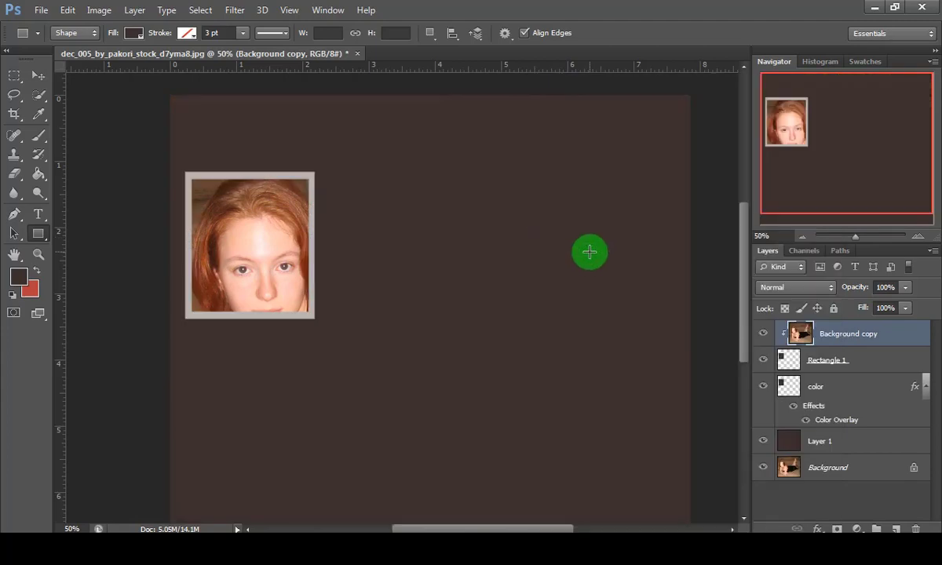
- Move the Rectangle 1 and color layers together slightly up and to the right to reframe the woman's face
click(841, 366)
shift+click(828, 387)
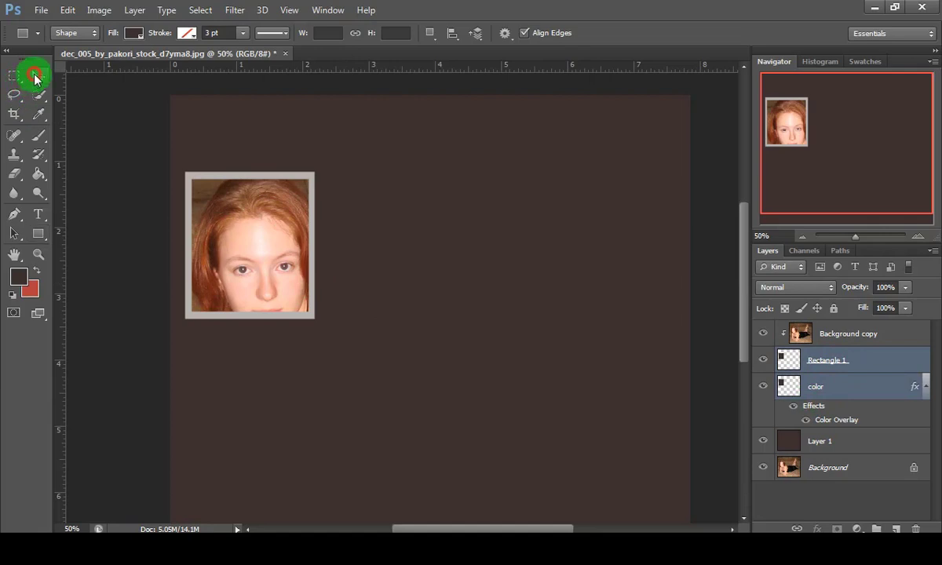
key(v)
drag(256, 248, 263, 291)
drag(265, 262, 268, 227)
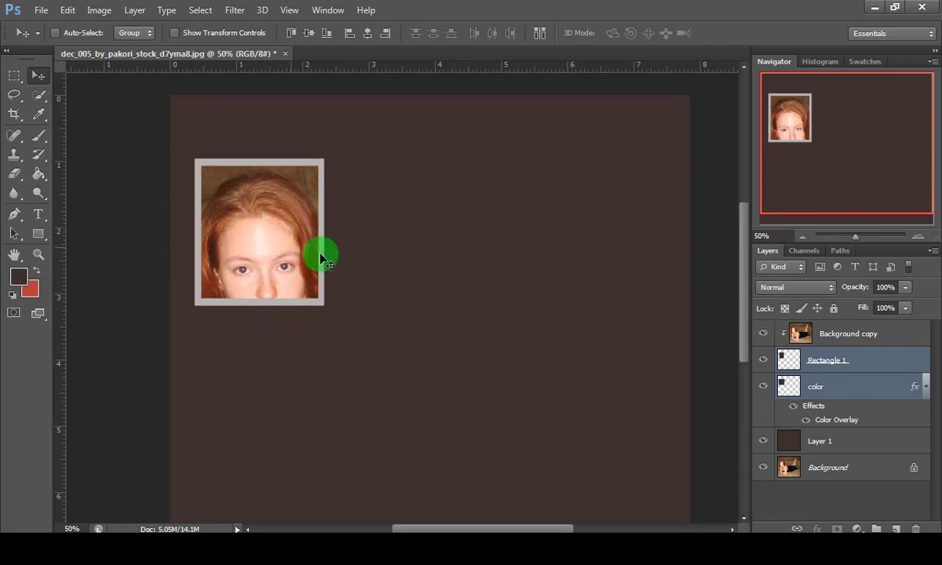
- Group the Background copy, Rectangle 1 and color layers, and duplicate the group
click(842, 339)
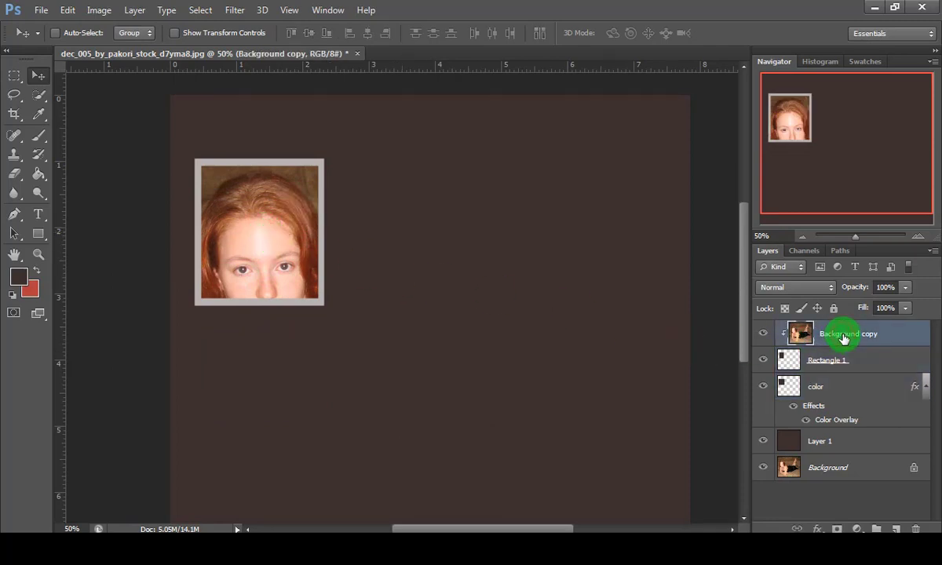
ctrl+click(840, 356)
ctrl+click(837, 385)
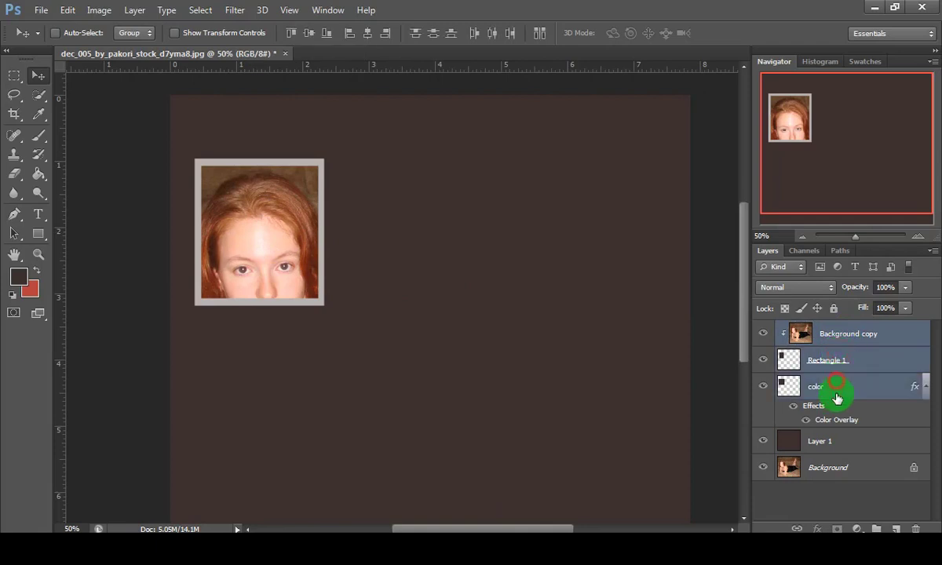
drag(839, 343, 876, 528)
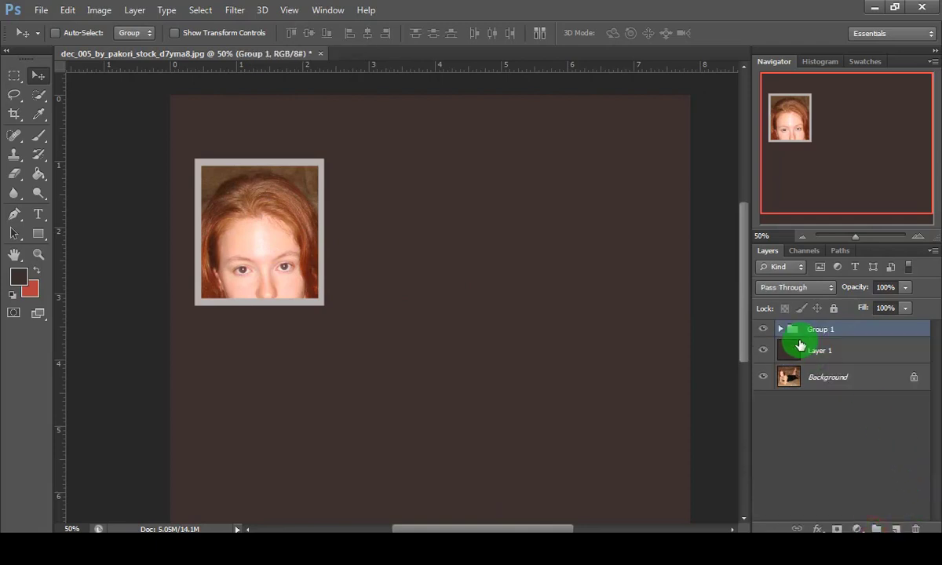
drag(795, 326, 896, 528)
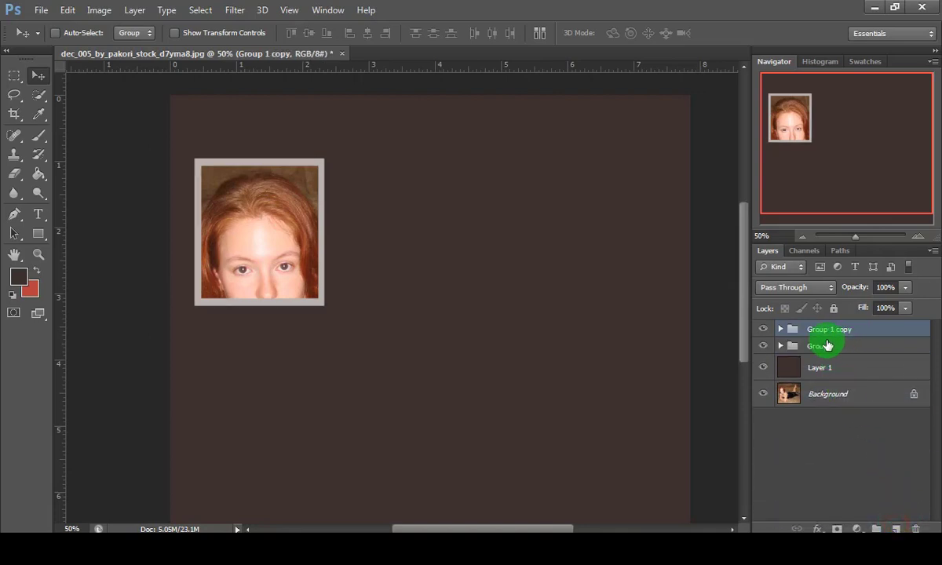
- Move Rectangle 1 and color in Group 1 copy down and right over the neck and shoulder, overlapping the first frame's corner
click(780, 330)
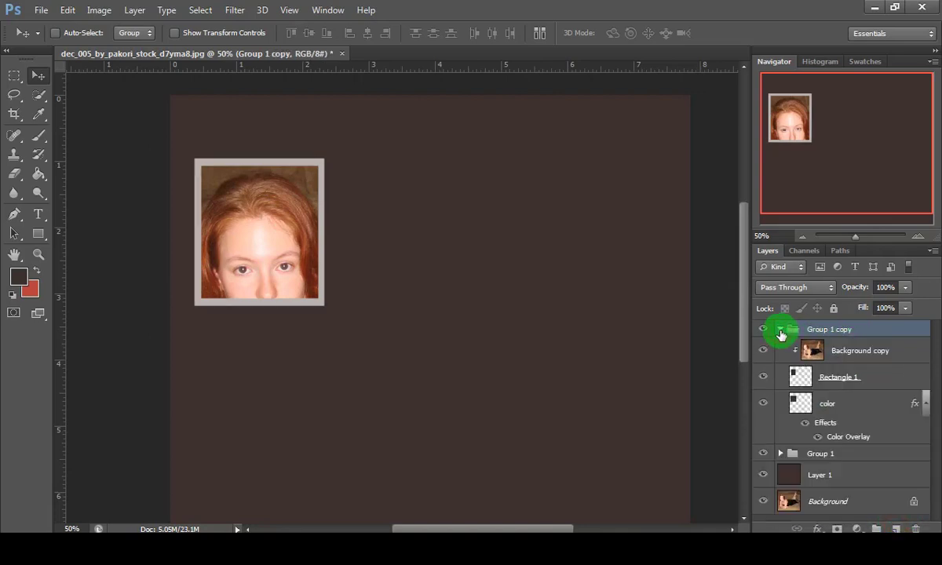
click(834, 377)
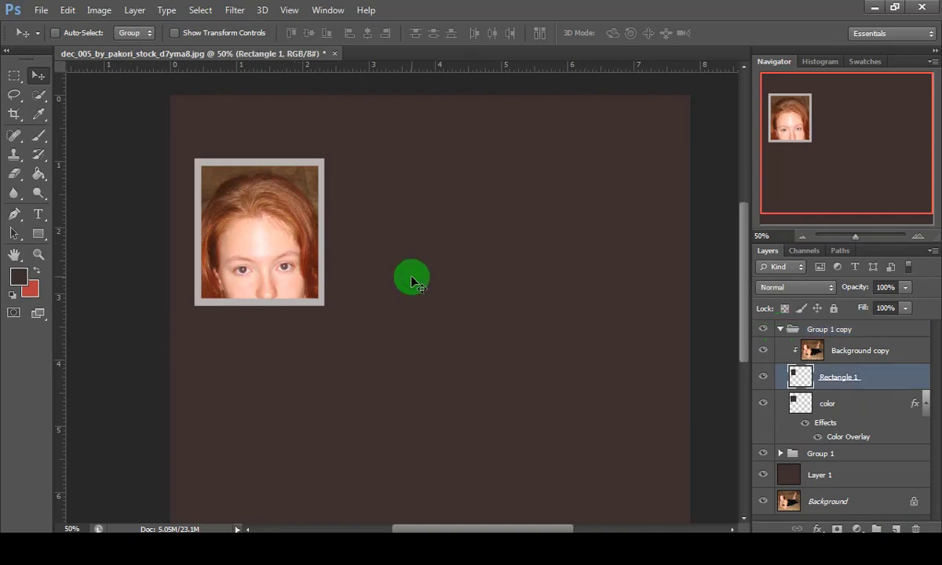
shift+click(830, 408)
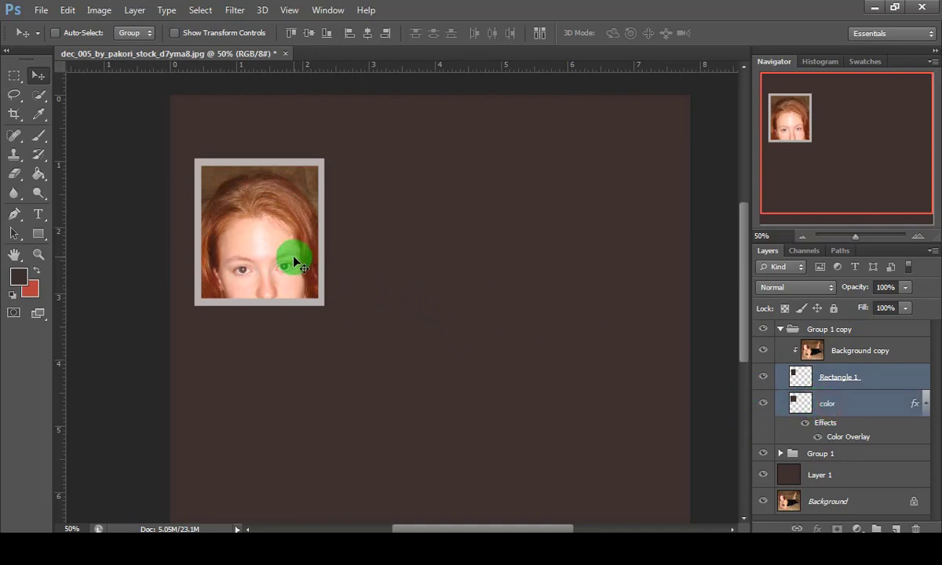
key(v)
drag(295, 261, 360, 364)
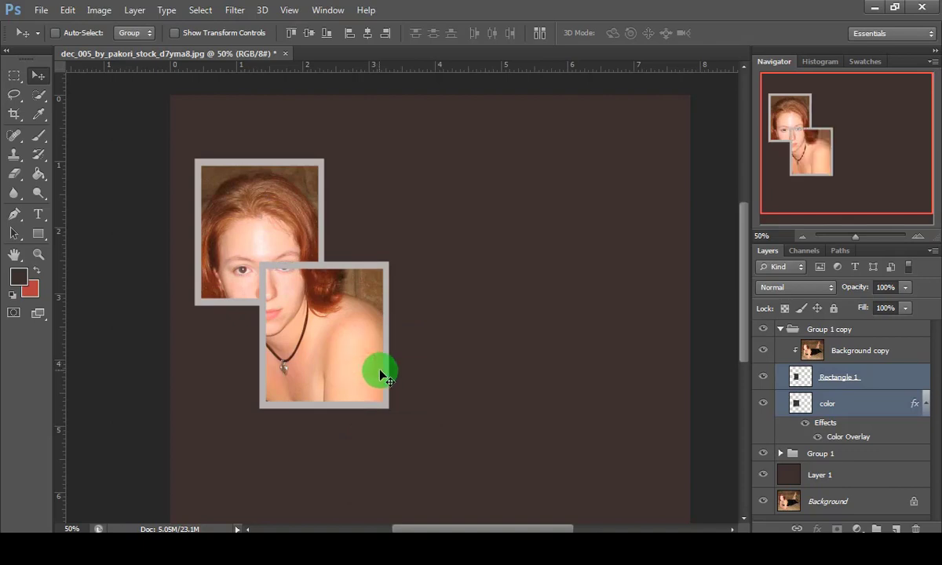
- Change the Color Overlay of the color layer in Group 1 copy to light pink ffb3b3
click(863, 404)
right_click(832, 405)
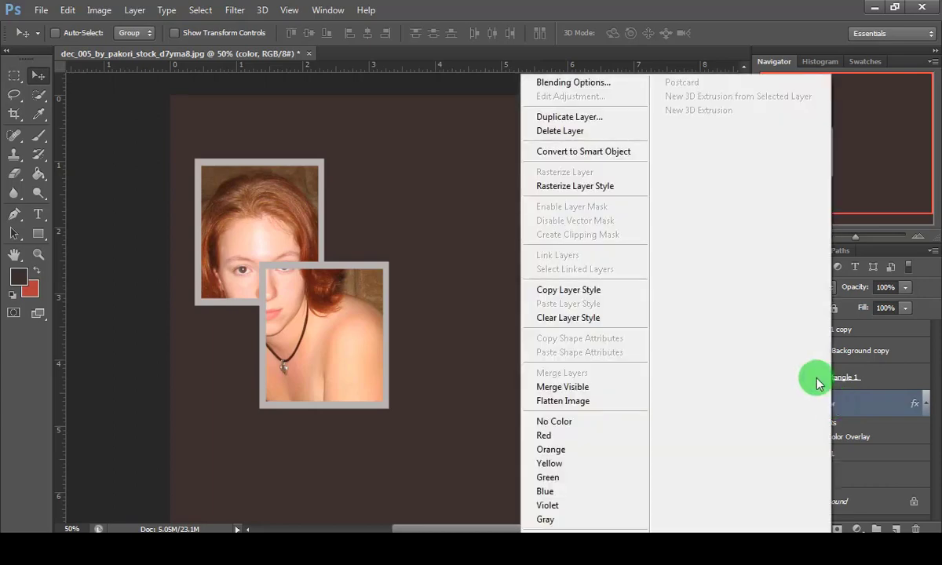
click(567, 80)
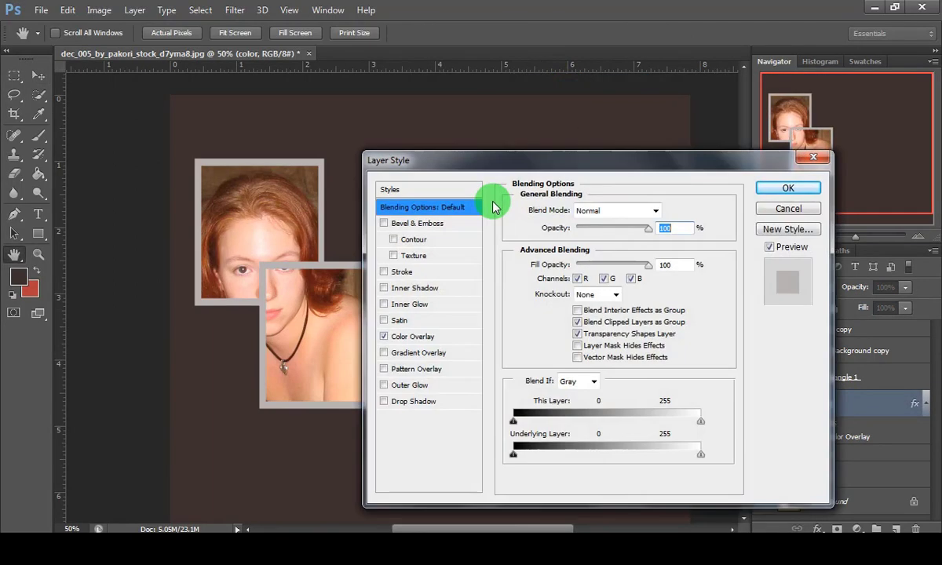
click(424, 337)
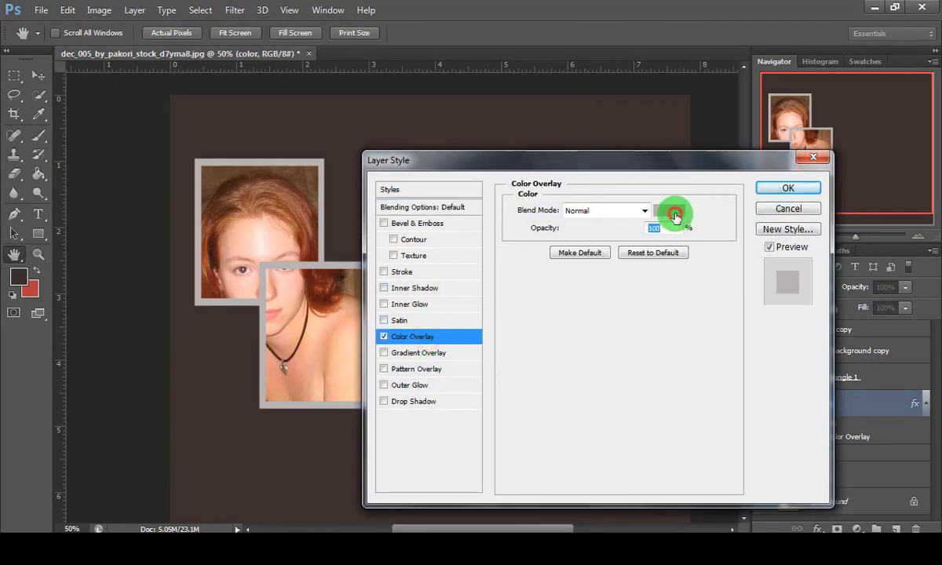
click(675, 216)
click(245, 219)
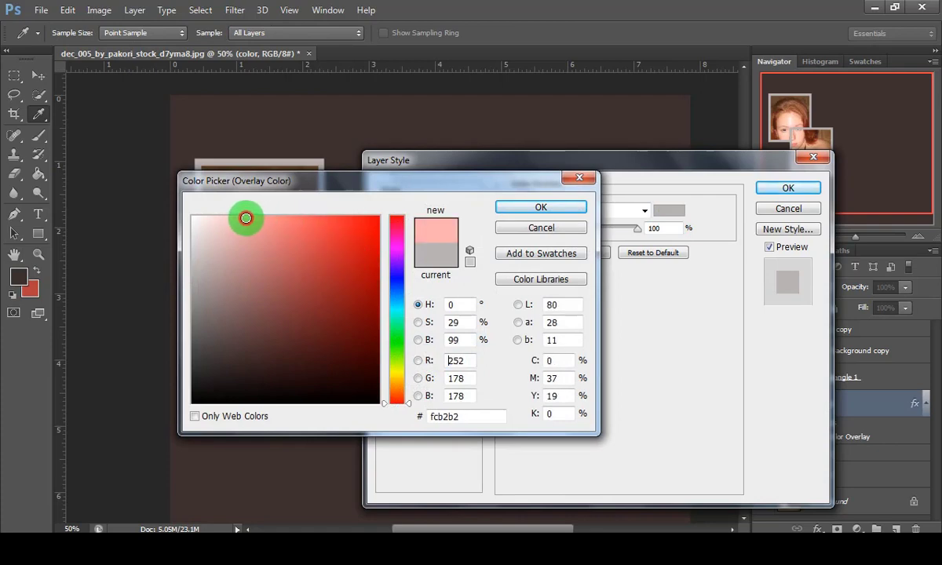
mouse_move(238, 216)
mouse_down()
mouse_move(194, 215)
mouse_move(248, 217)
mouse_up()
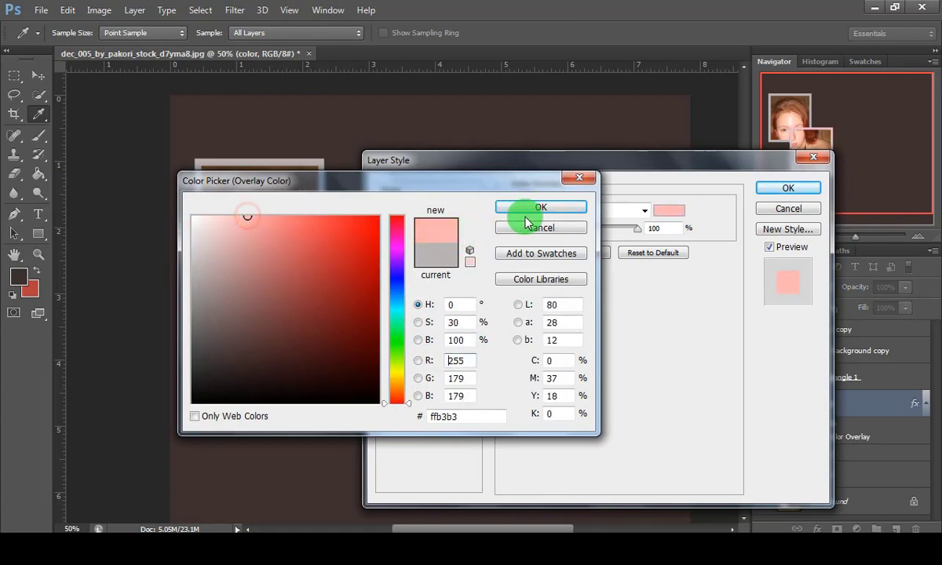
click(547, 208)
click(788, 187)
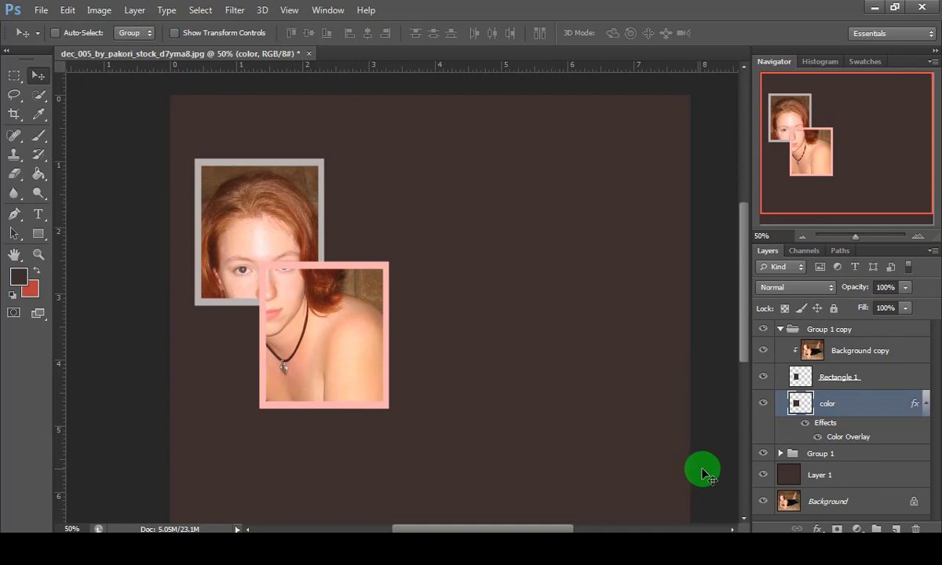
- Duplicate Group 1 copy and move the duplicate's Rectangle 1 and color layers down over the arm, overlapping the second frame's lower edge
click(780, 330)
drag(792, 334, 899, 528)
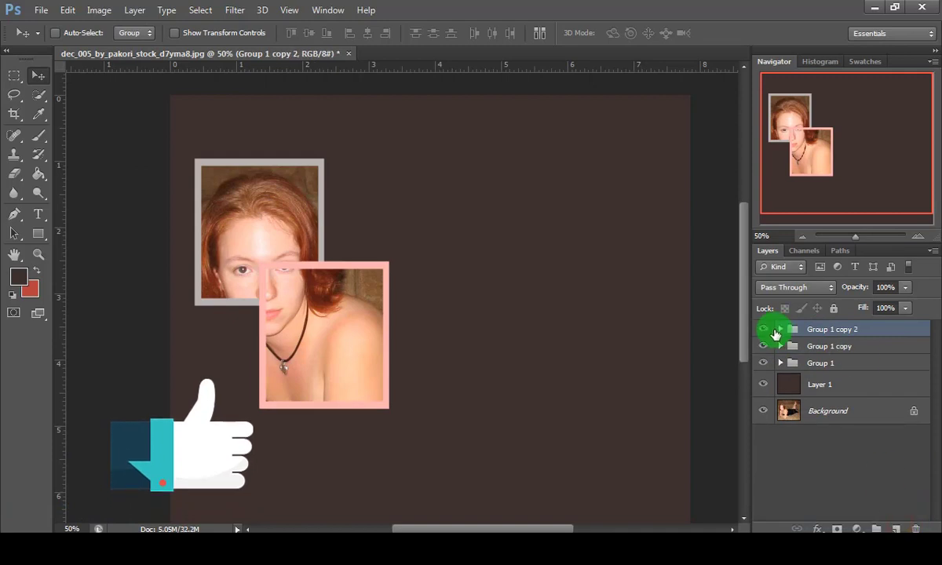
click(779, 329)
click(842, 385)
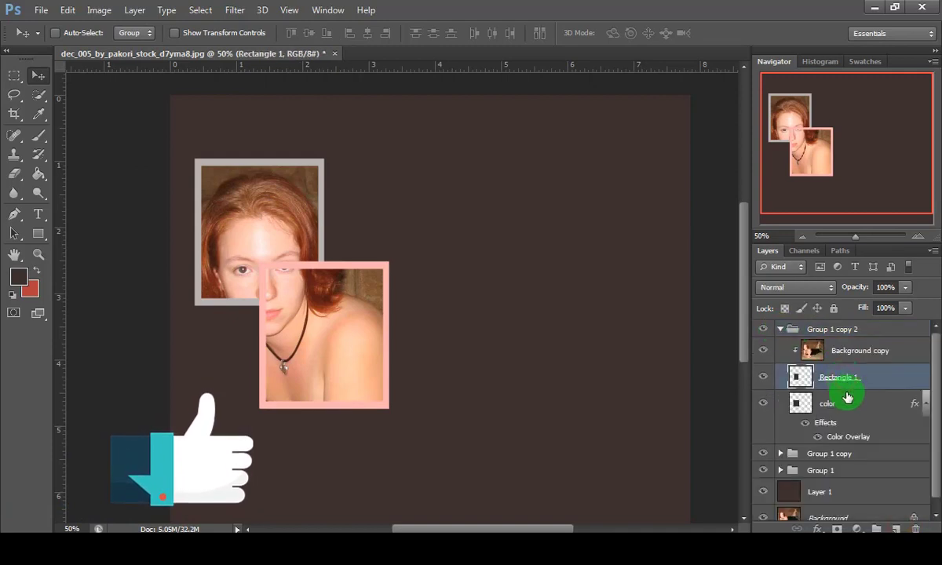
shift+click(837, 402)
alt+click(791, 351)
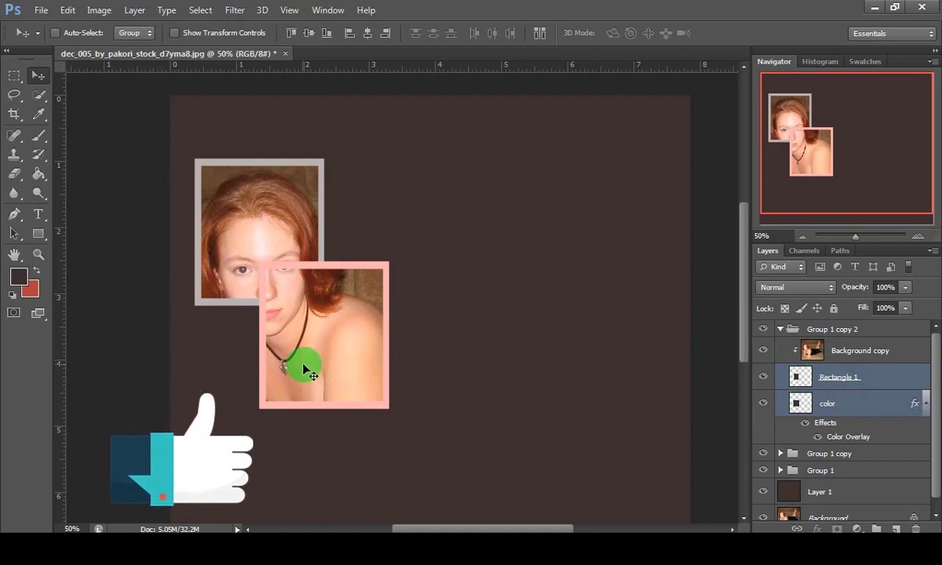
drag(321, 369, 318, 457)
key(v)
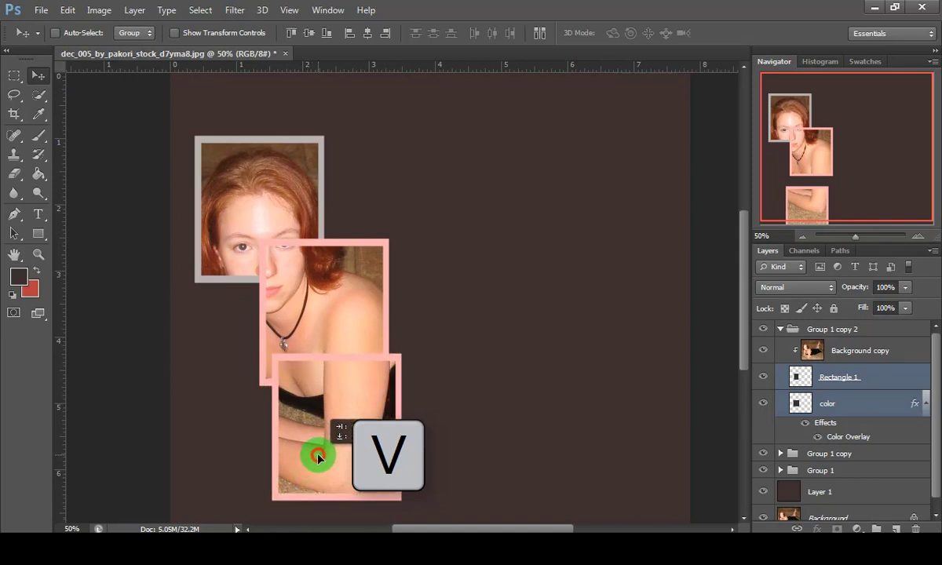
mouse_move(318, 457)
mouse_down()
mouse_move(322, 446)
mouse_move(324, 453)
mouse_up()
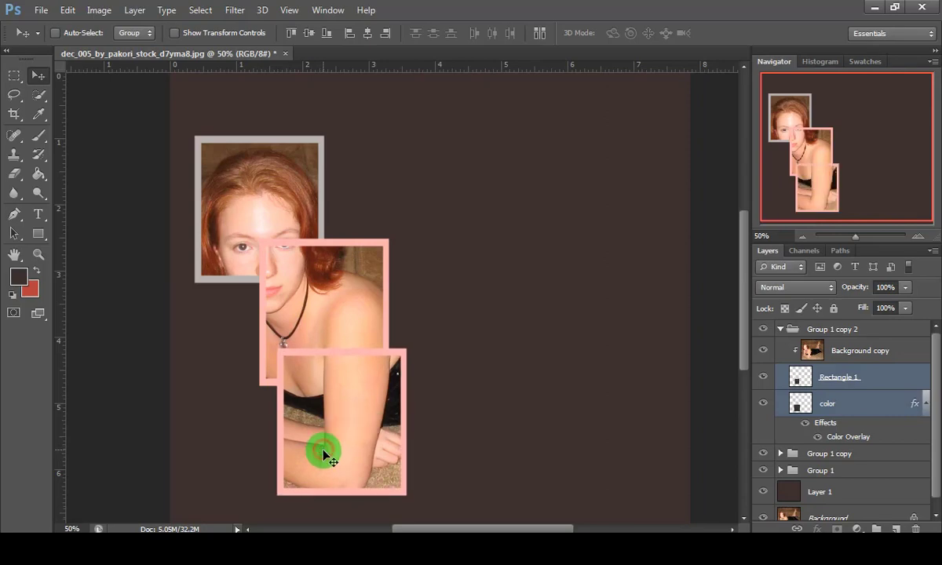
- Change the Color Overlay of the color layer in Group 1 copy 2 to bright red fd0d0d
click(847, 401)
right_click(832, 401)
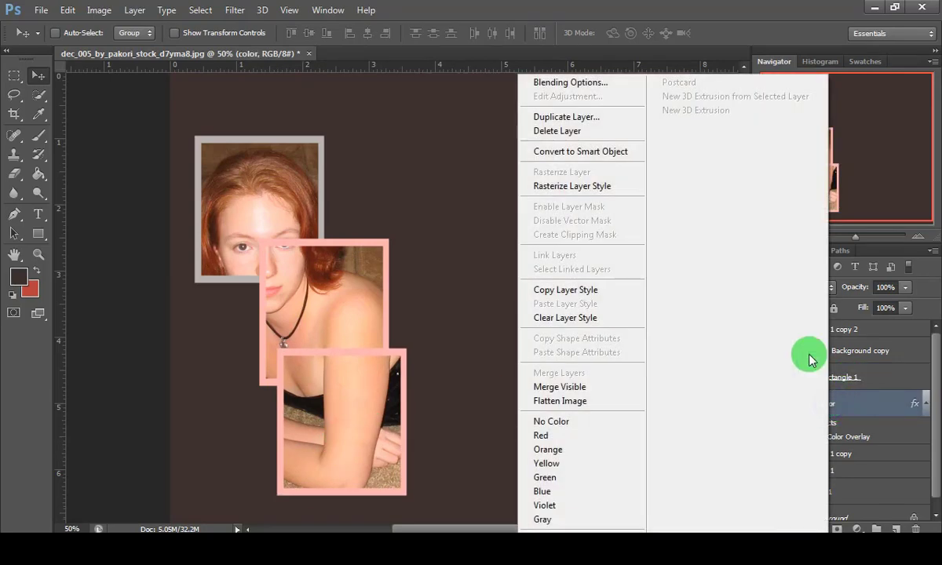
click(539, 85)
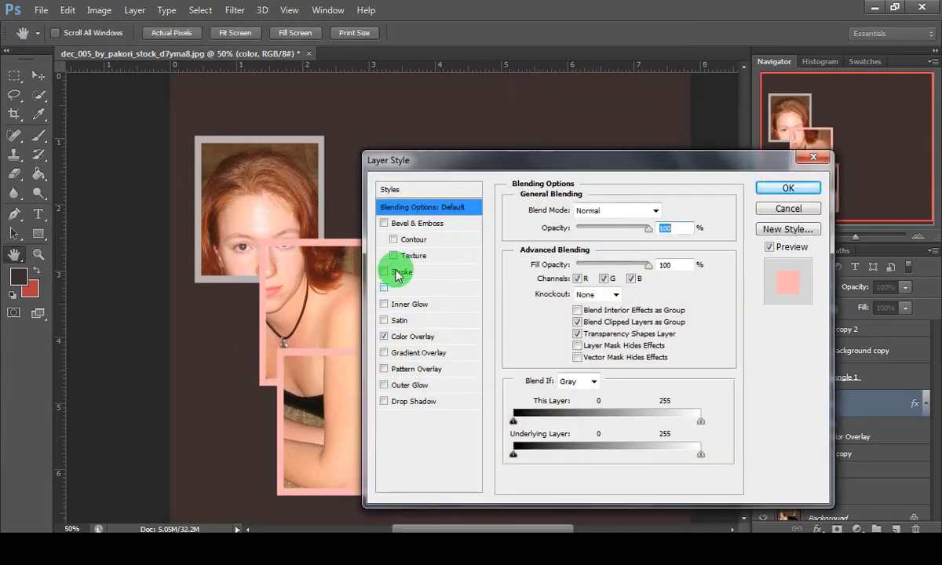
click(403, 336)
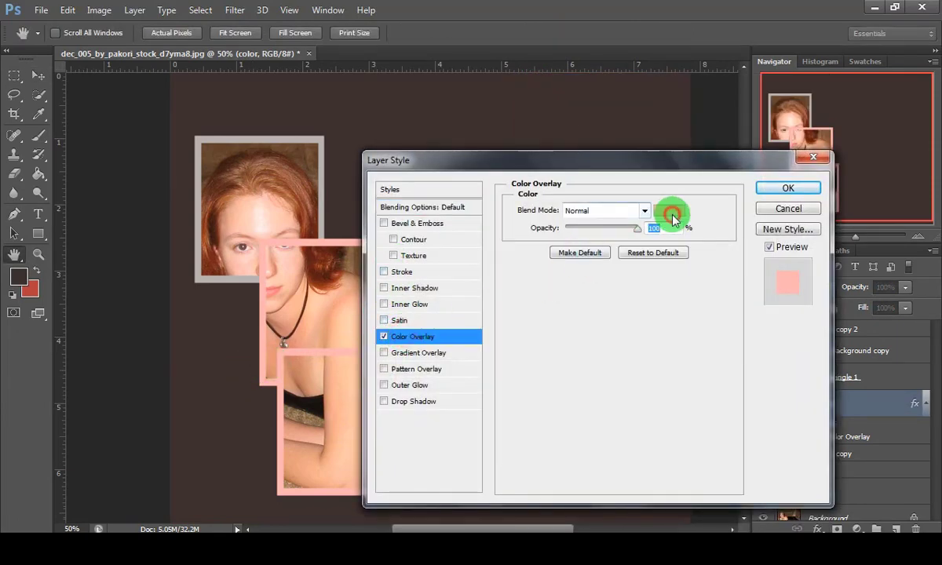
click(669, 211)
drag(362, 232, 368, 213)
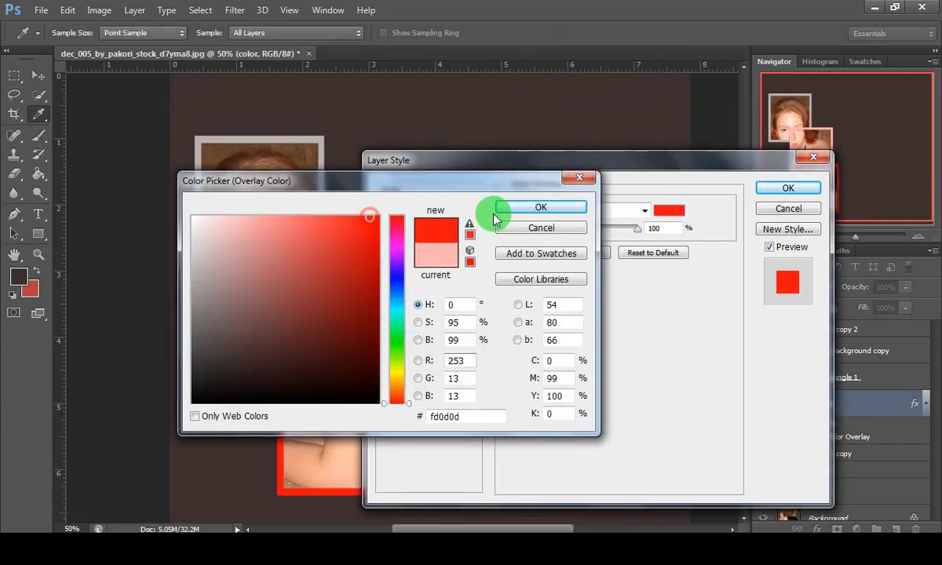
click(524, 207)
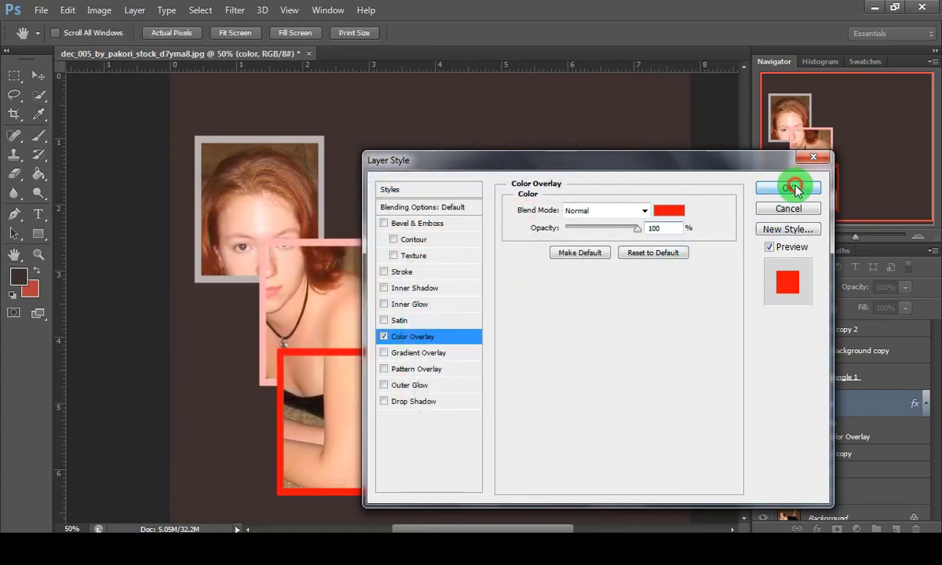
click(791, 188)
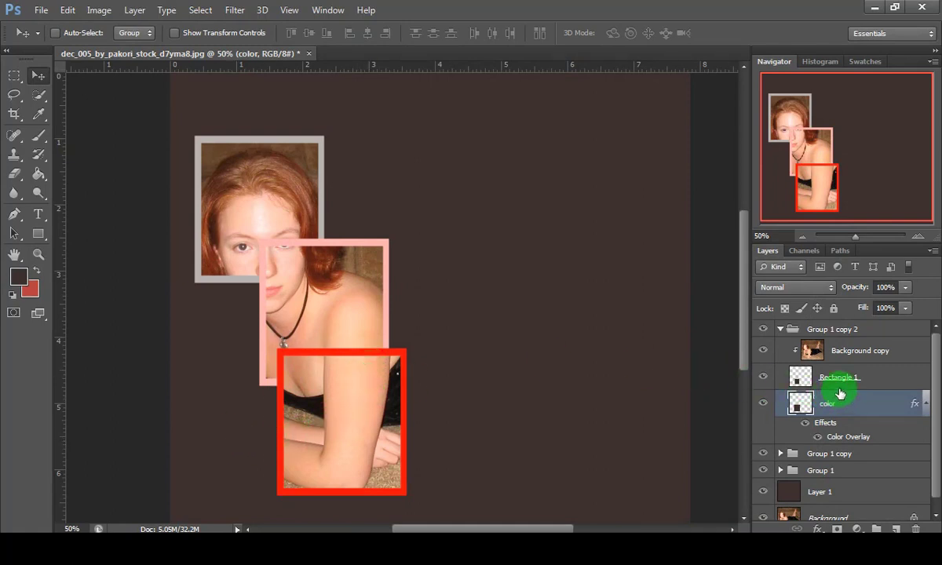
- Duplicate Group 1 copy 2 and move the duplicate's Rectangle 1 and color layers up and left, overlapping the first frame's lower edge at the canvas edge
click(782, 333)
drag(782, 330, 899, 523)
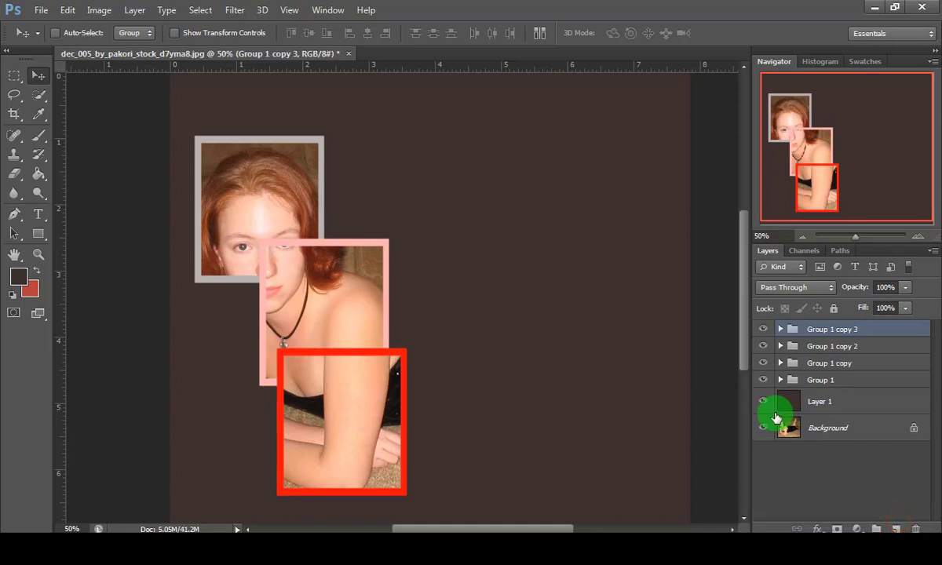
click(780, 330)
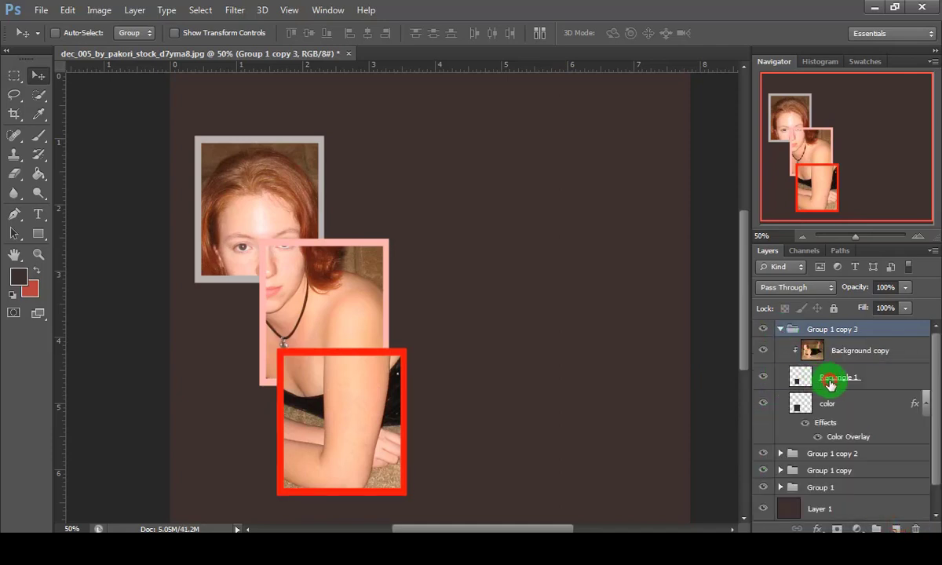
click(830, 383)
shift+click(830, 405)
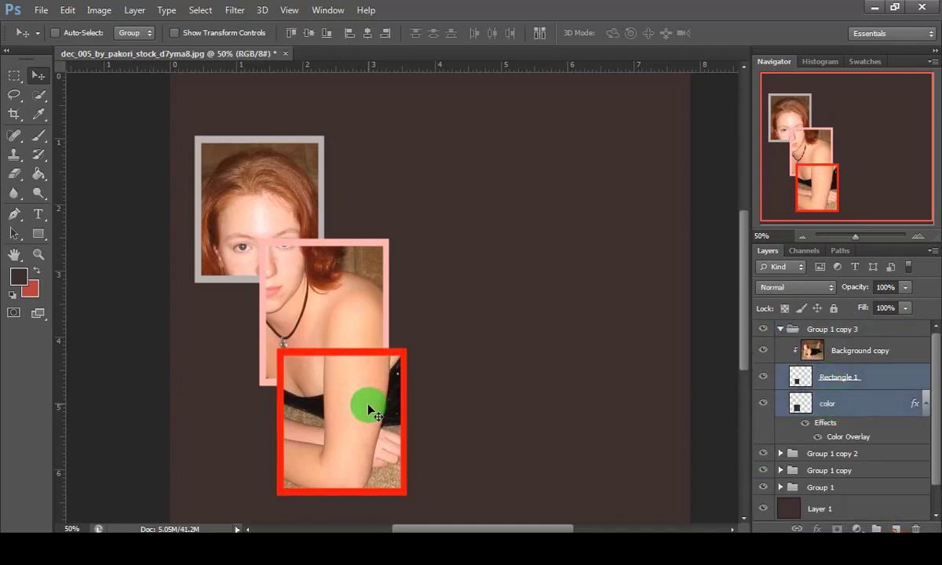
drag(368, 406, 285, 409)
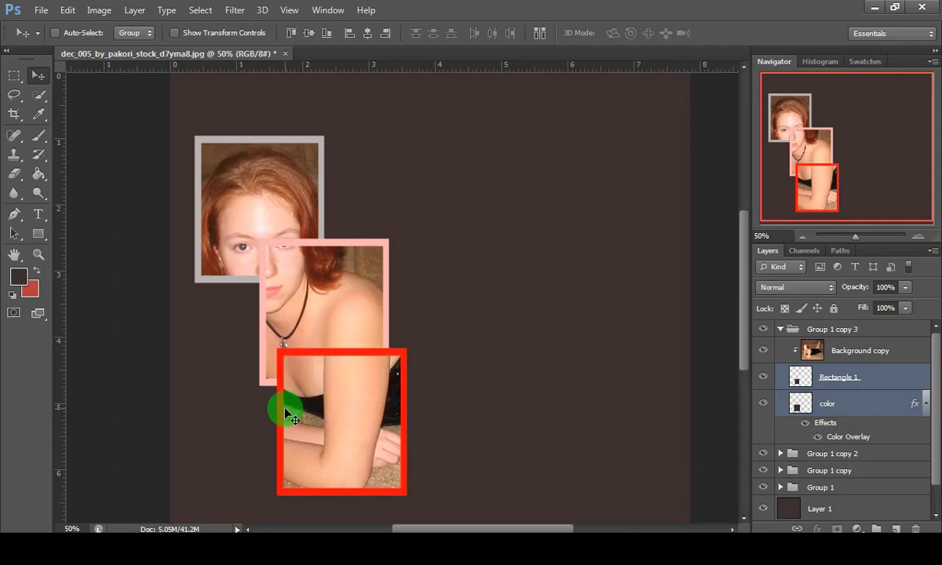
key(v)
drag(312, 421, 209, 336)
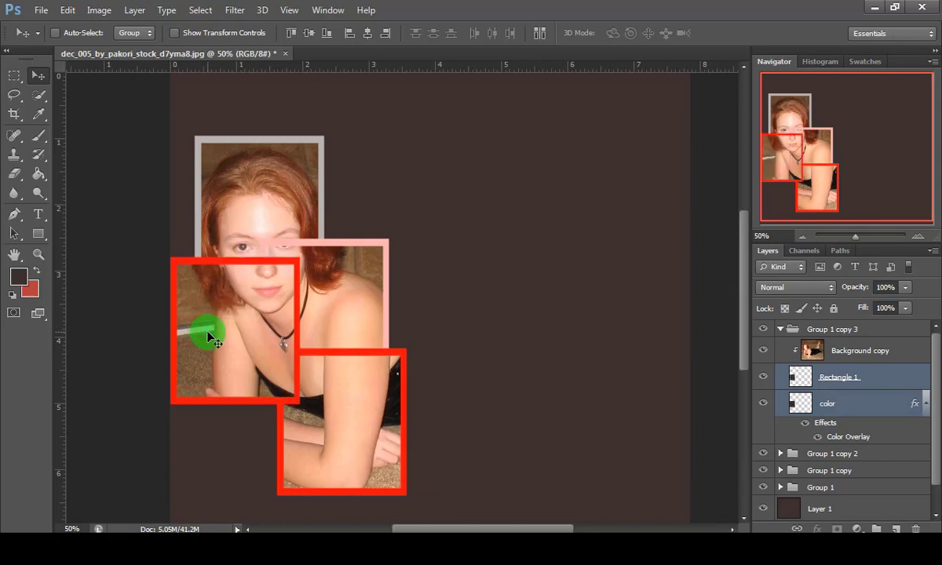
- Change the Color Overlay of the color layer in Group 1 copy 3 to near-white fefefe
right_click(830, 409)
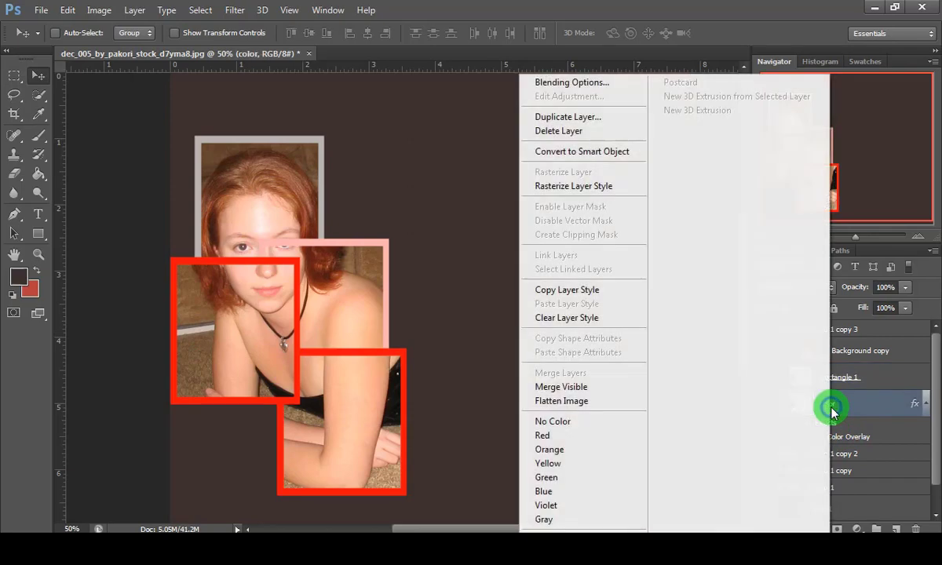
click(599, 80)
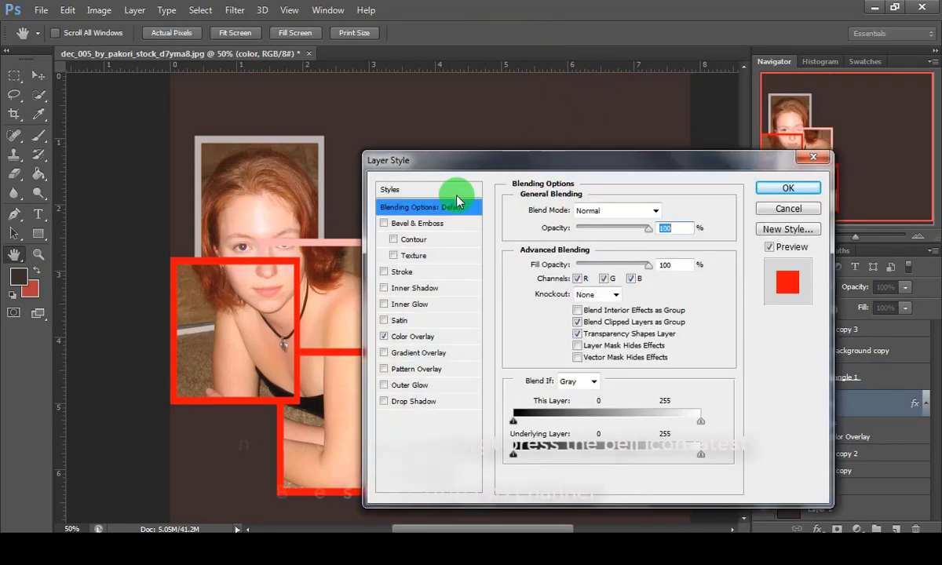
click(422, 343)
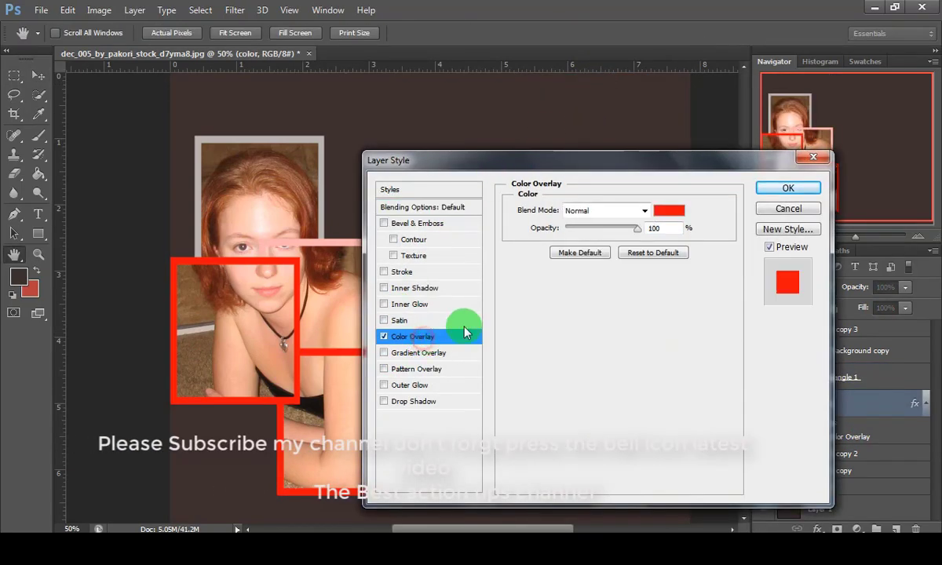
click(669, 211)
drag(89, 211, 89, 217)
click(564, 206)
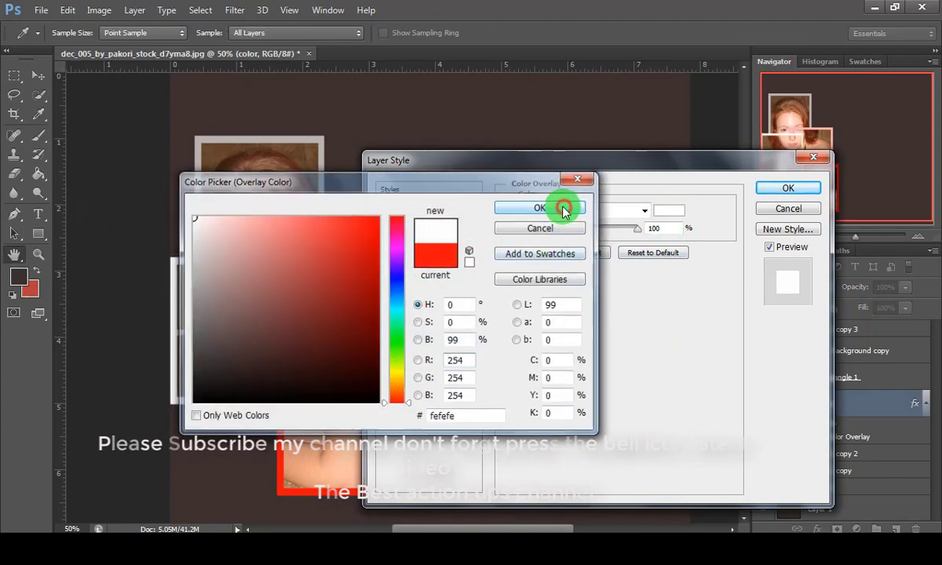
click(789, 189)
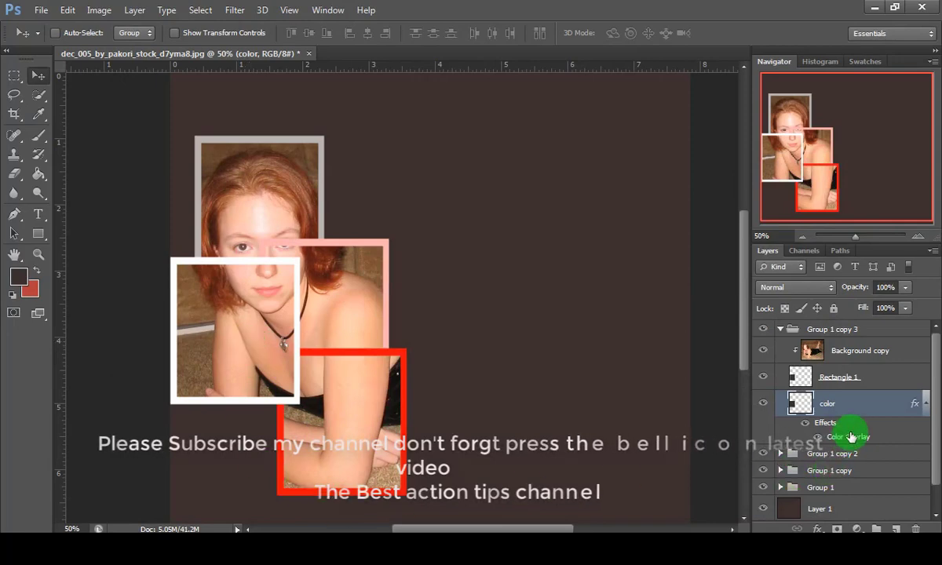
- Duplicate Group 1 copy 3 and move the duplicate's Rectangle 1 and color layers down over the folded forearms, overlapping the red frame
click(780, 332)
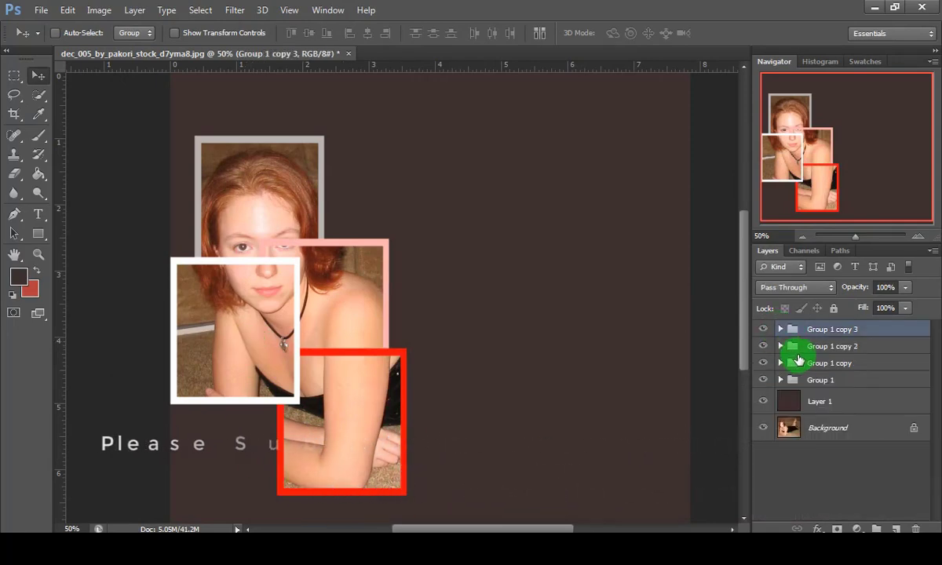
drag(804, 329, 895, 529)
click(782, 333)
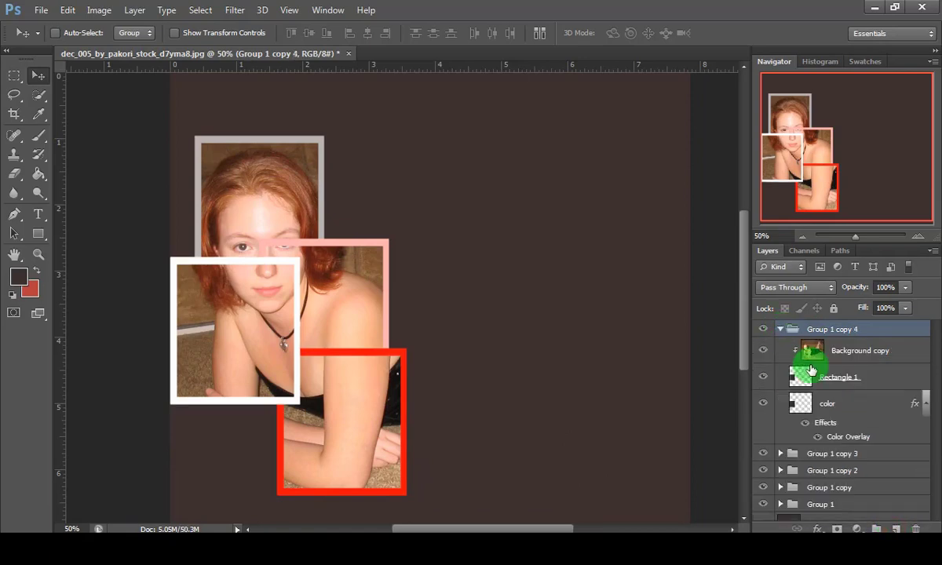
click(777, 380)
shift+click(834, 410)
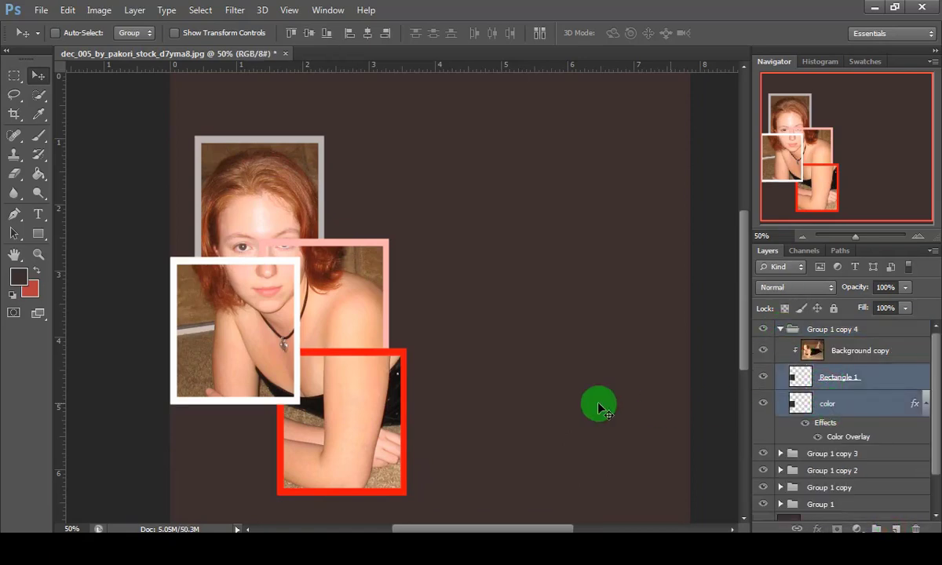
key(v)
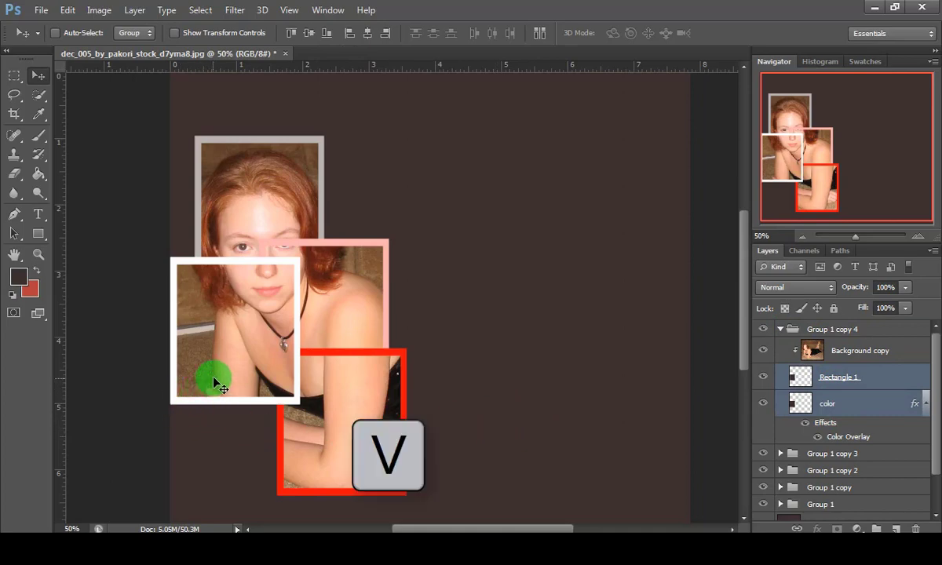
drag(215, 379, 245, 490)
- Scale Rectangle 1 and color in Group 1 copy 4 to about 118.75% width and 107% height, and collapse the group
key(ctrl+t)
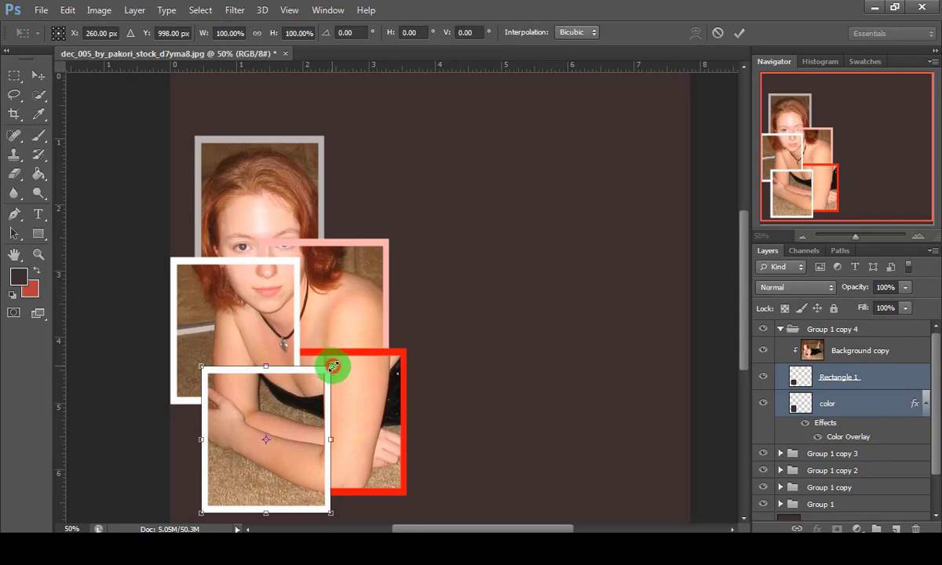
drag(332, 367, 351, 347)
drag(282, 415, 270, 427)
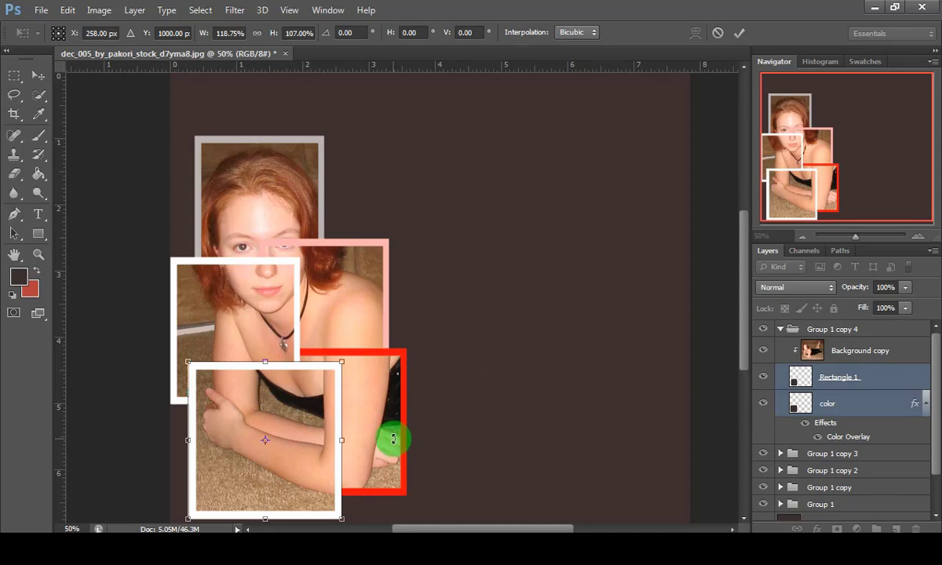
click(746, 35)
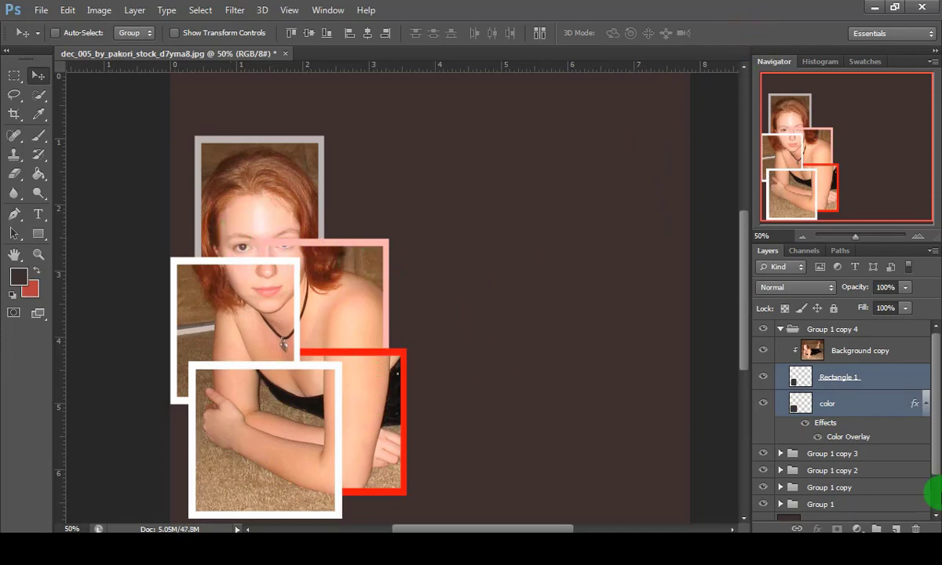
click(781, 330)
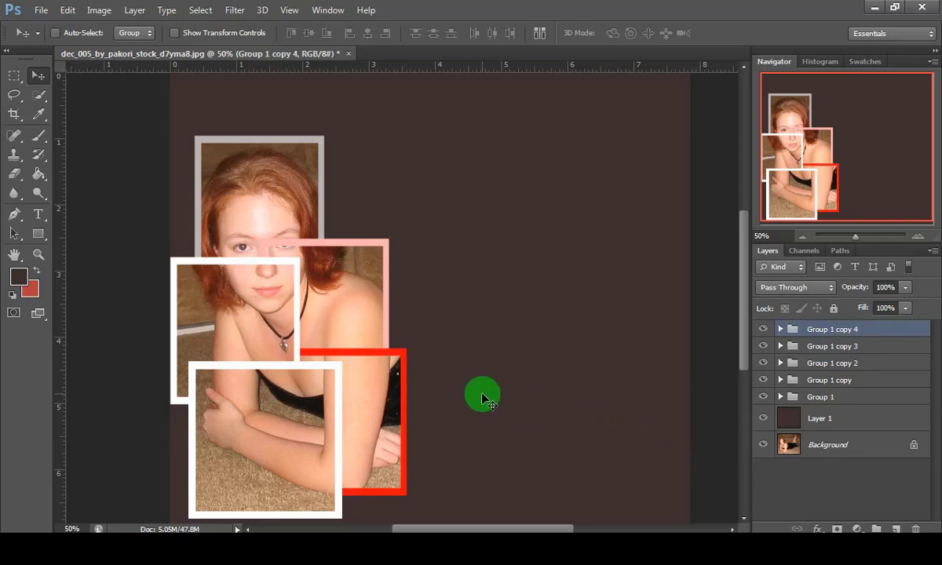
- Duplicate Group 1 copy 4 and move the duplicate's Rectangle 1 and color layers up and right over the black dress, overlapping the pink and red frames
key(ctrl+minus)
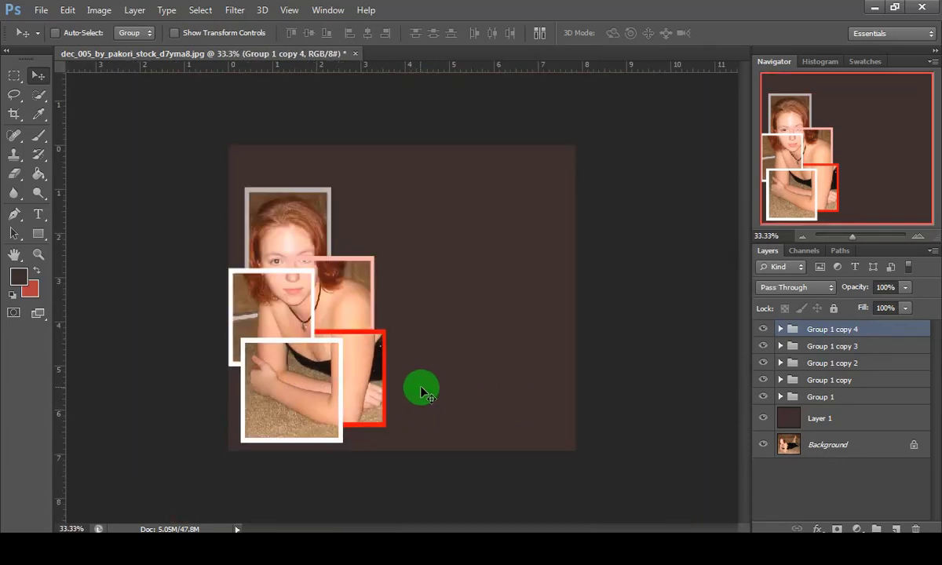
click(424, 383)
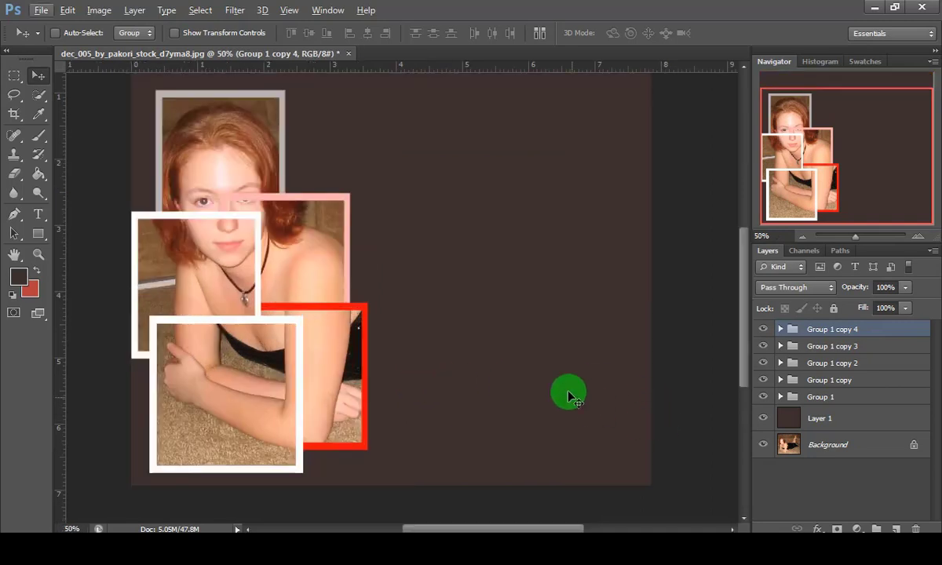
drag(821, 328, 896, 530)
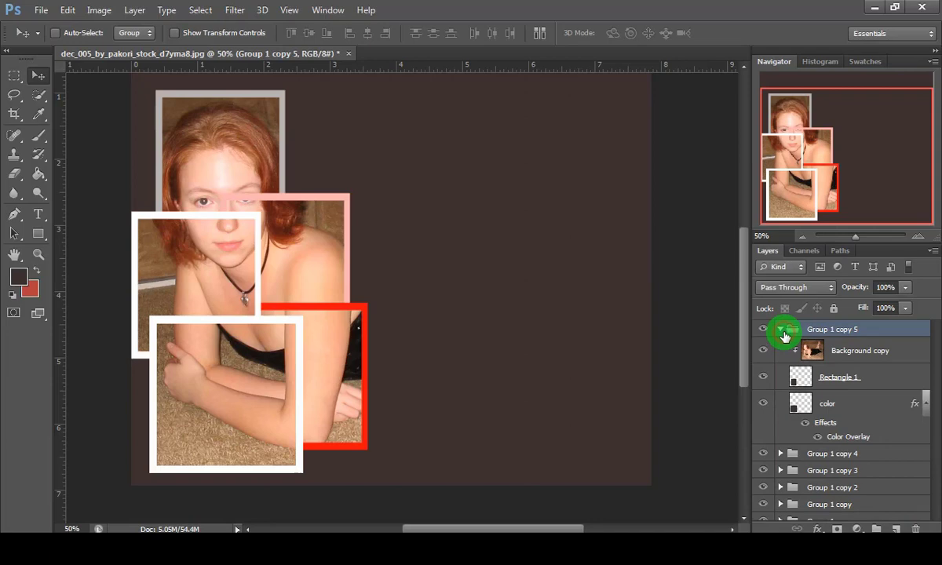
click(825, 379)
shift+click(839, 405)
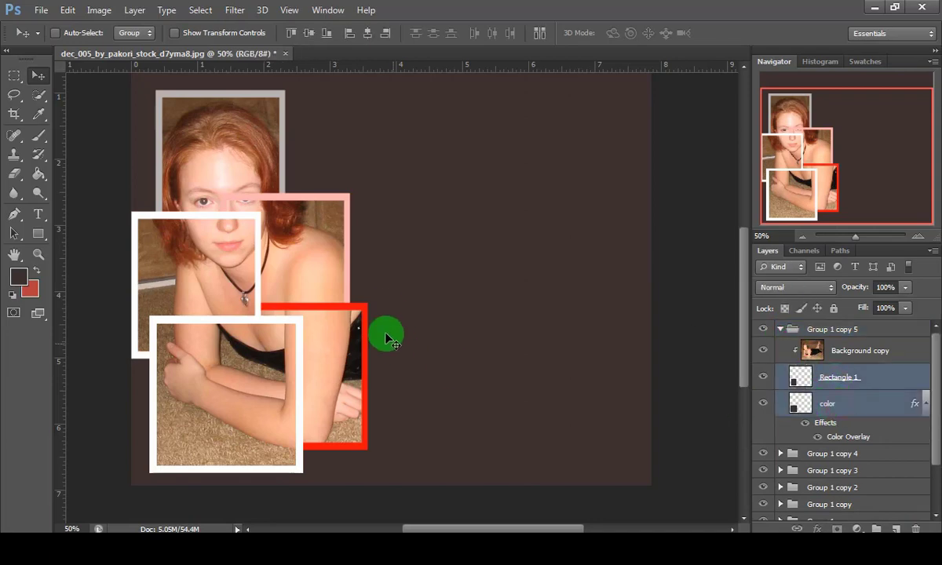
scroll(419, 368, up, 2)
scroll(416, 365, down, 1)
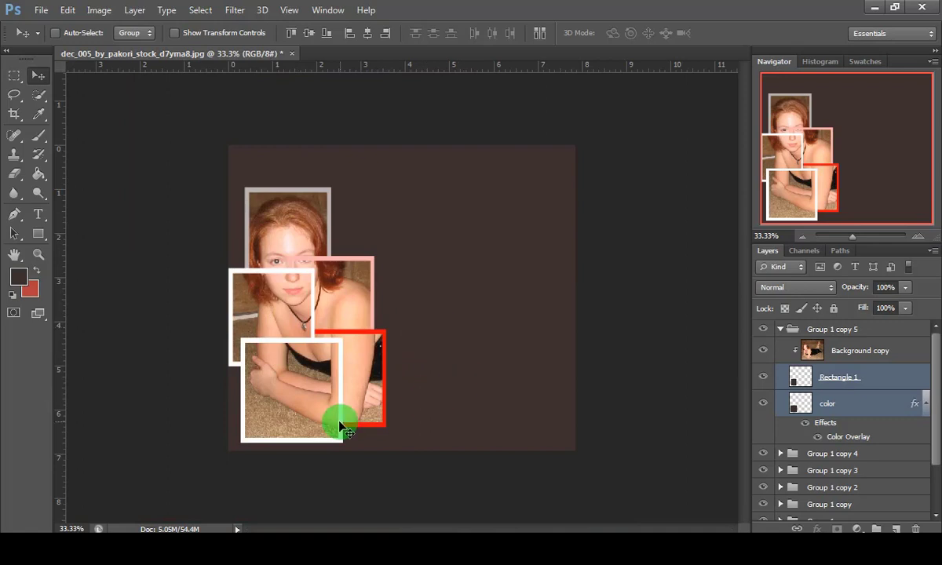
key(v)
drag(311, 428, 415, 346)
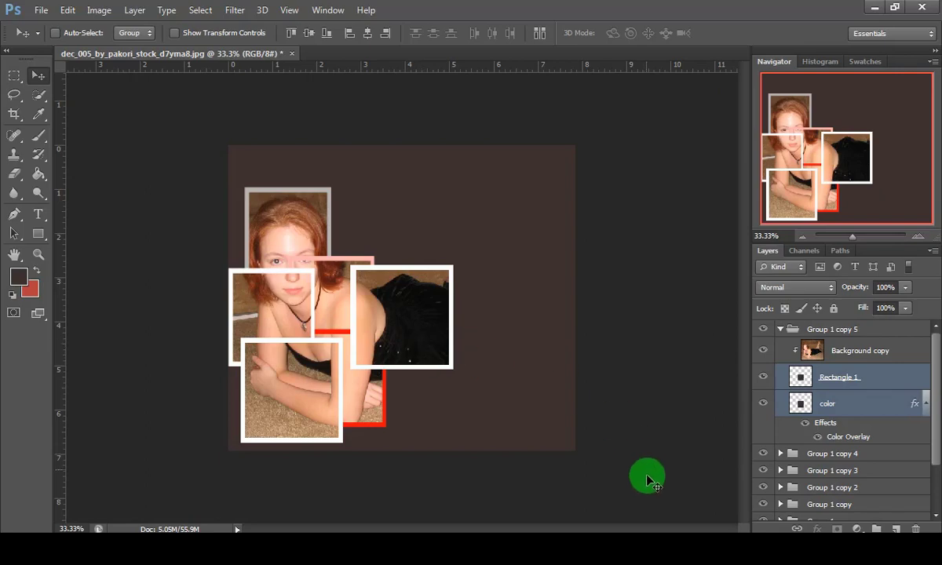
- Change the Color Overlay of the color layer in Group 1 copy 5 to very dark red 280000
click(836, 411)
right_click(840, 405)
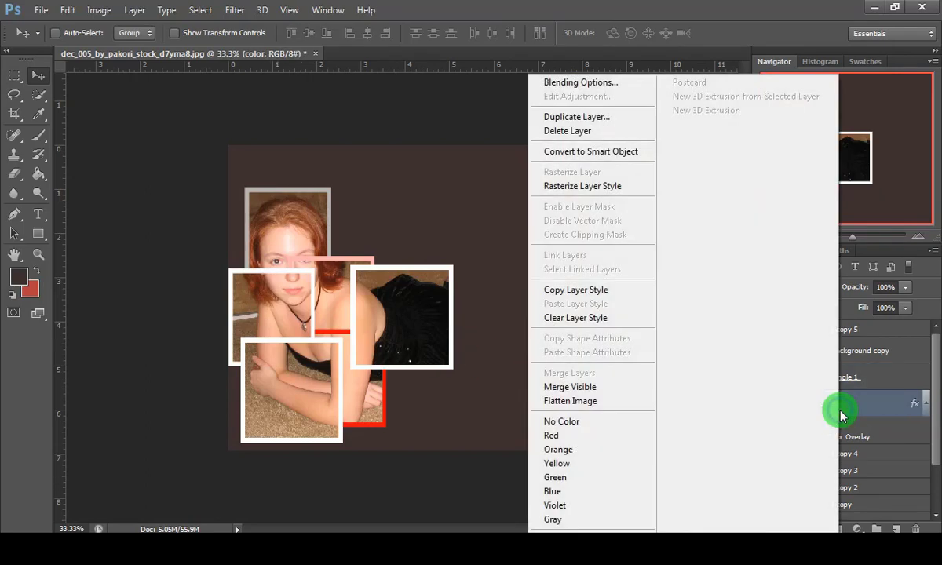
click(627, 87)
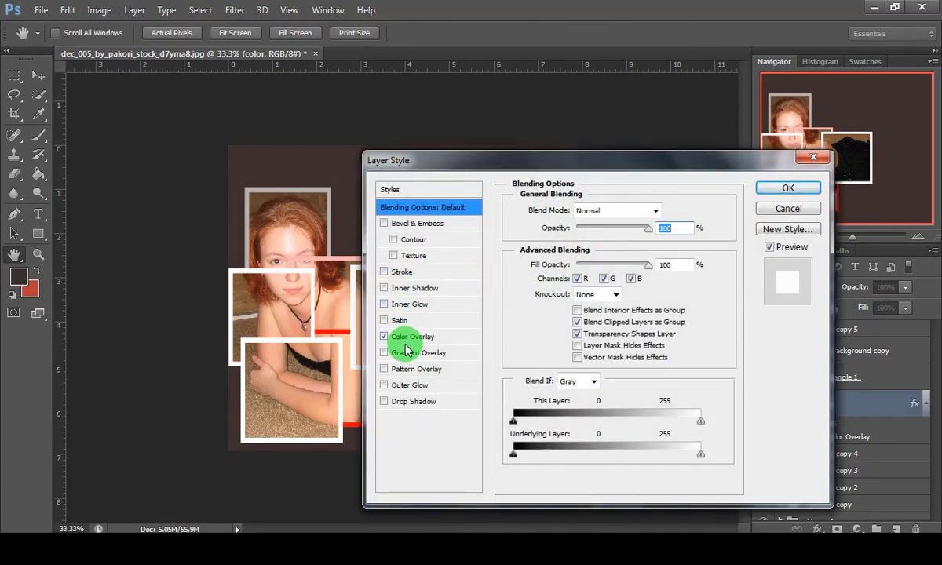
click(410, 337)
click(666, 211)
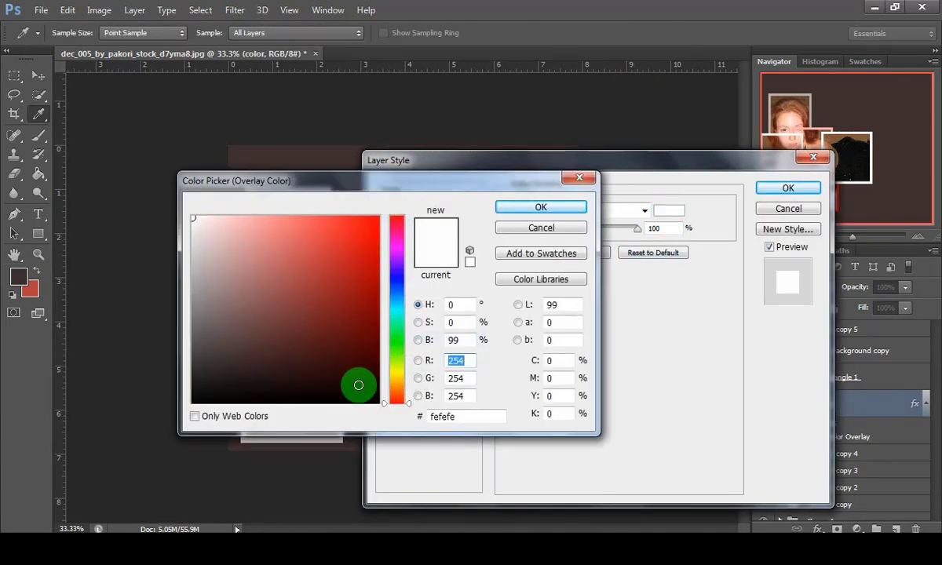
drag(358, 385, 383, 374)
click(528, 207)
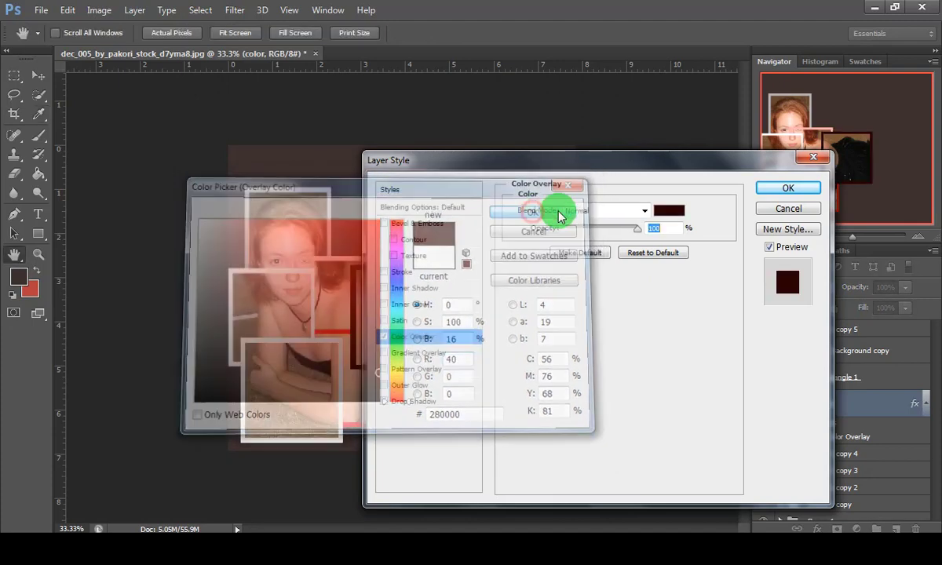
click(784, 187)
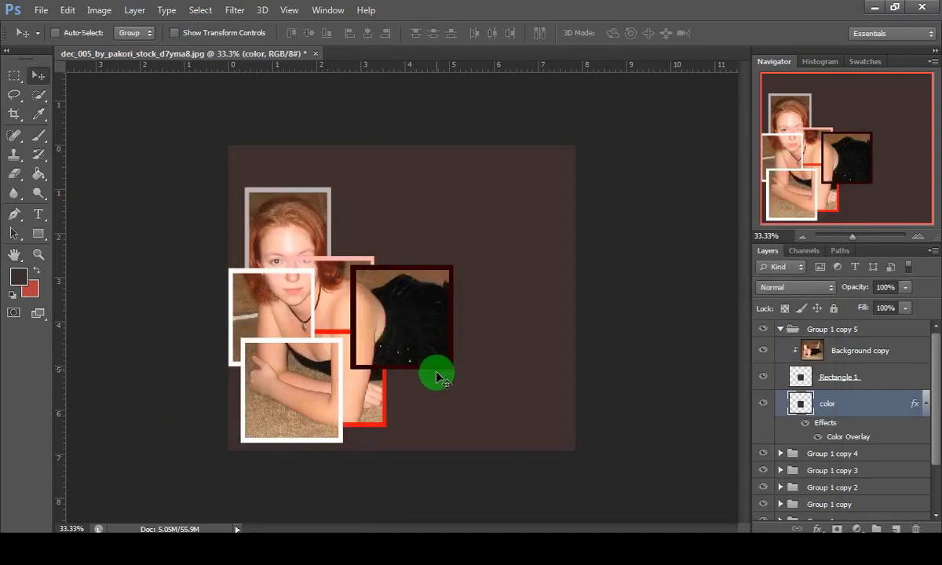
- Duplicate Group 1 copy 5 and move the duplicate's Rectangle 1 and color layers up and right over the crossed feet
click(781, 329)
drag(809, 336, 896, 529)
click(780, 330)
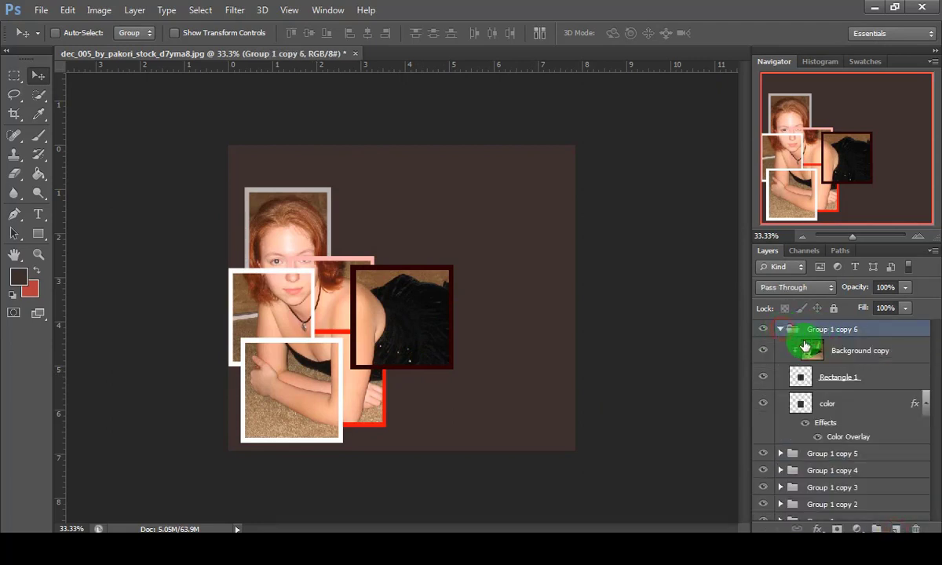
shift+click(839, 410)
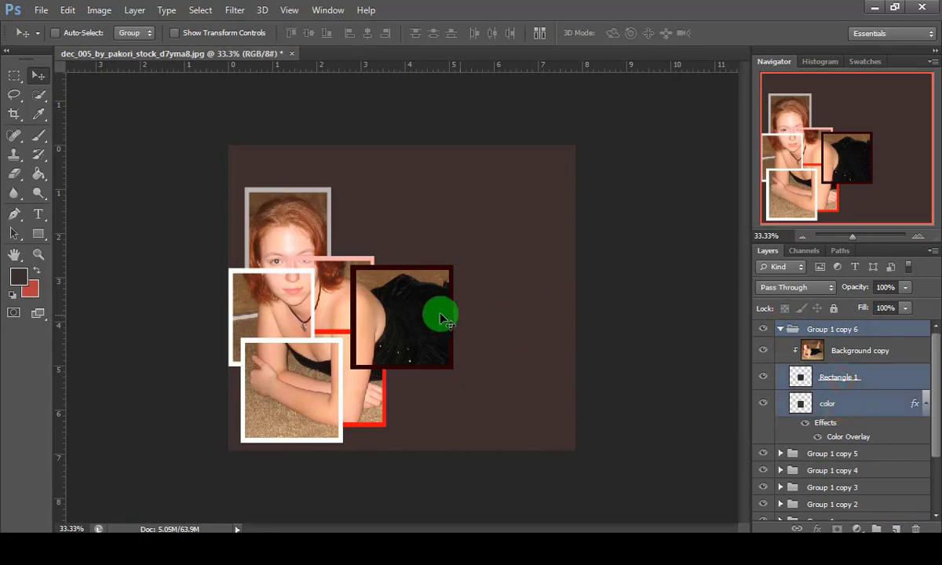
key(v)
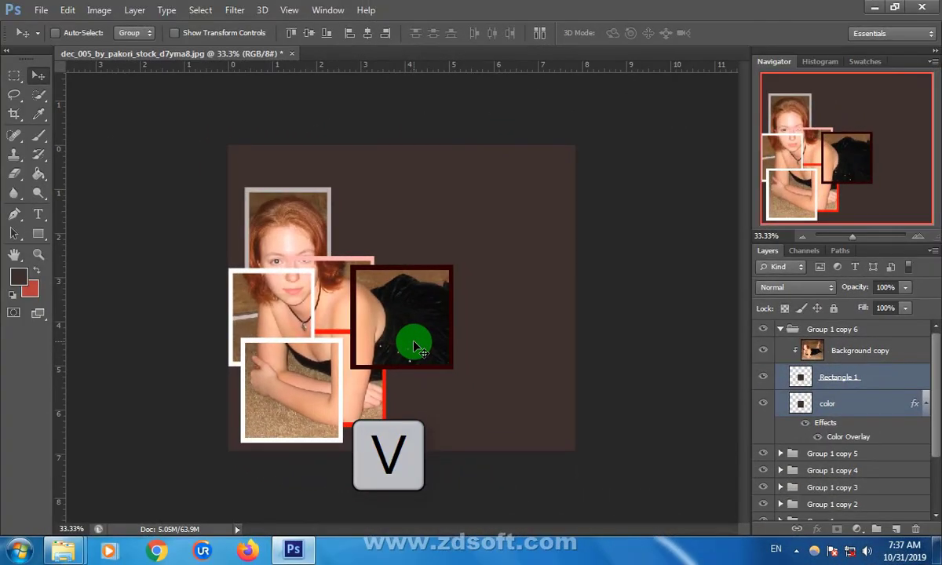
drag(415, 347, 495, 256)
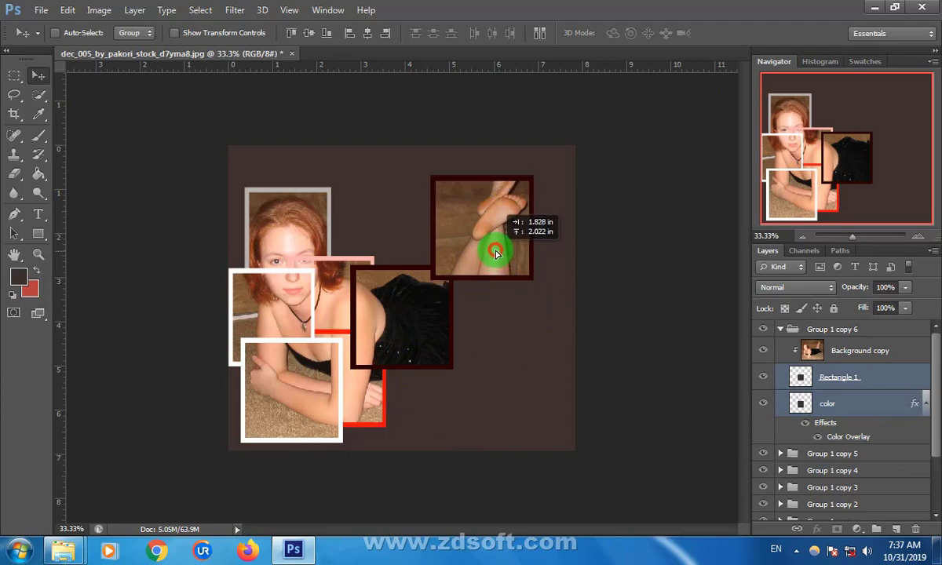
- Stretch Rectangle 1 and color in Group 1 copy 6 upward with Free Transform so the frame encloses both feet
key(ctrl+t)
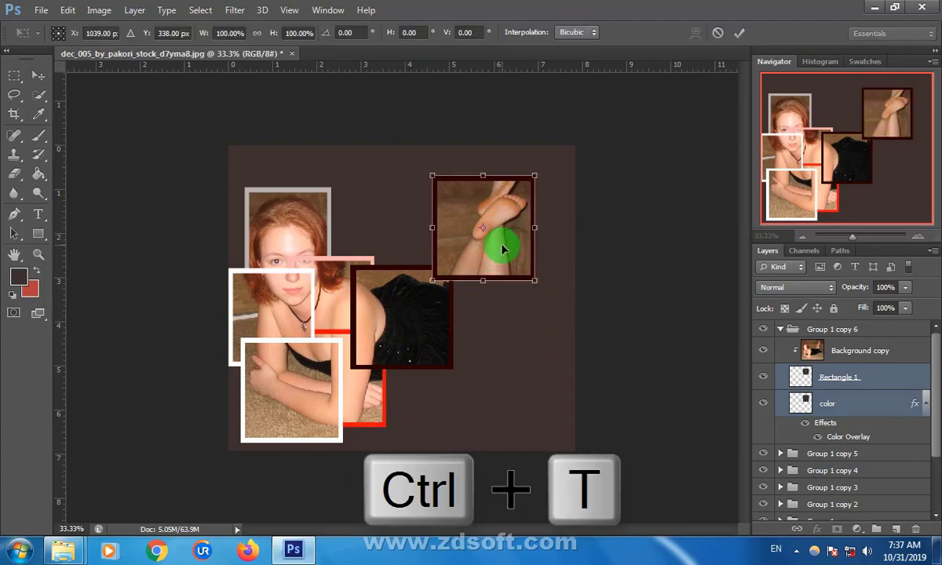
mouse_move(539, 170)
mouse_down()
mouse_move(552, 148)
mouse_move(542, 151)
mouse_up()
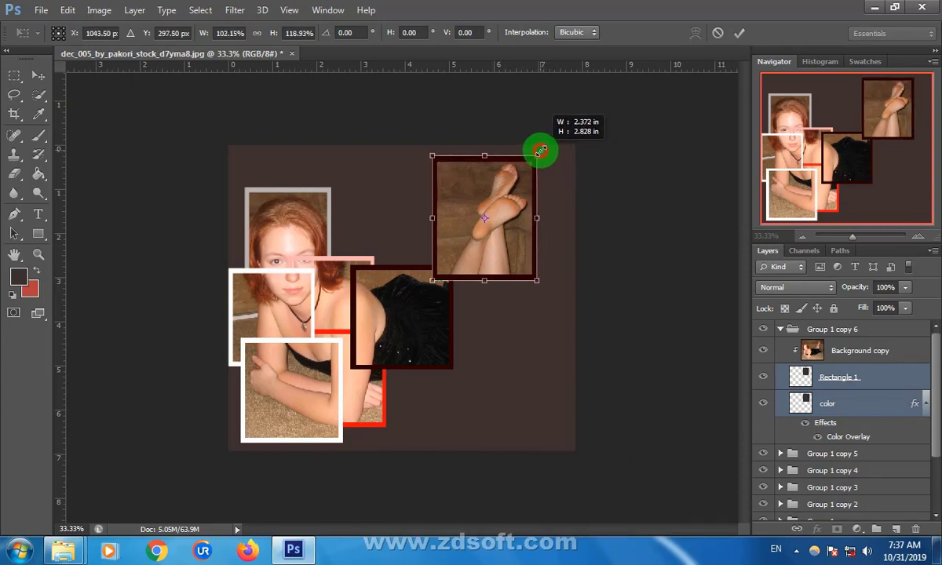
drag(539, 151, 537, 148)
click(739, 36)
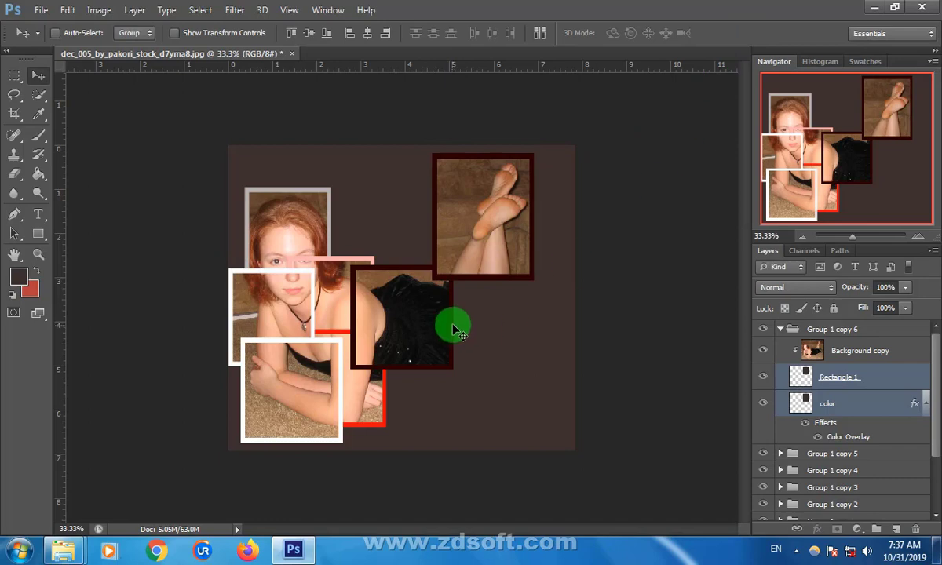
- Change the Color Overlay of the color layer in Group 1 copy 6 to yellow-green cefc30
click(850, 416)
right_click(900, 403)
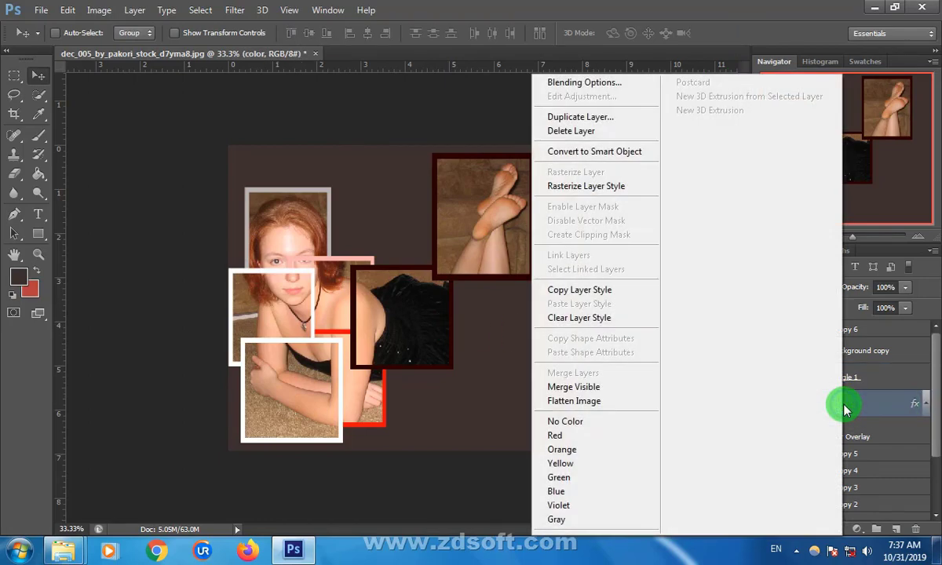
click(614, 85)
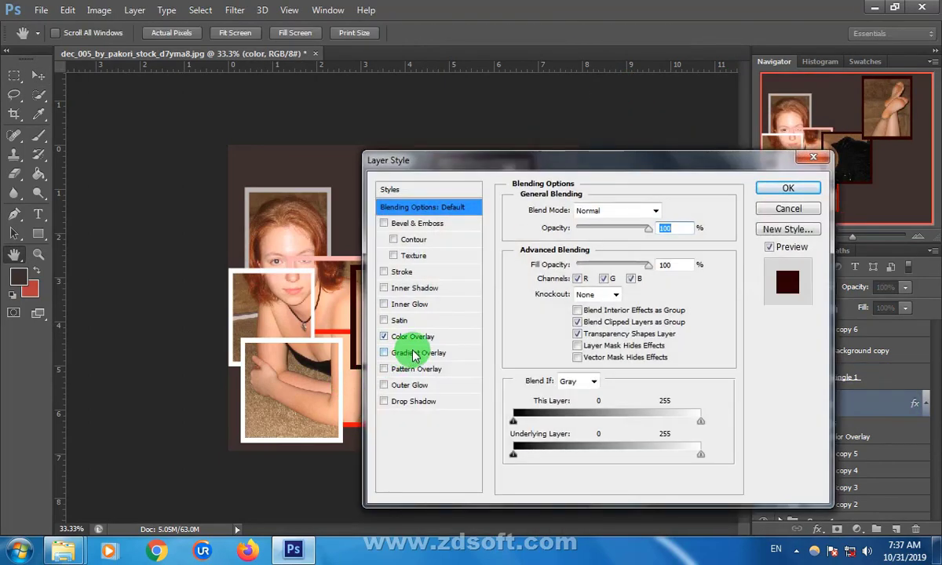
click(423, 339)
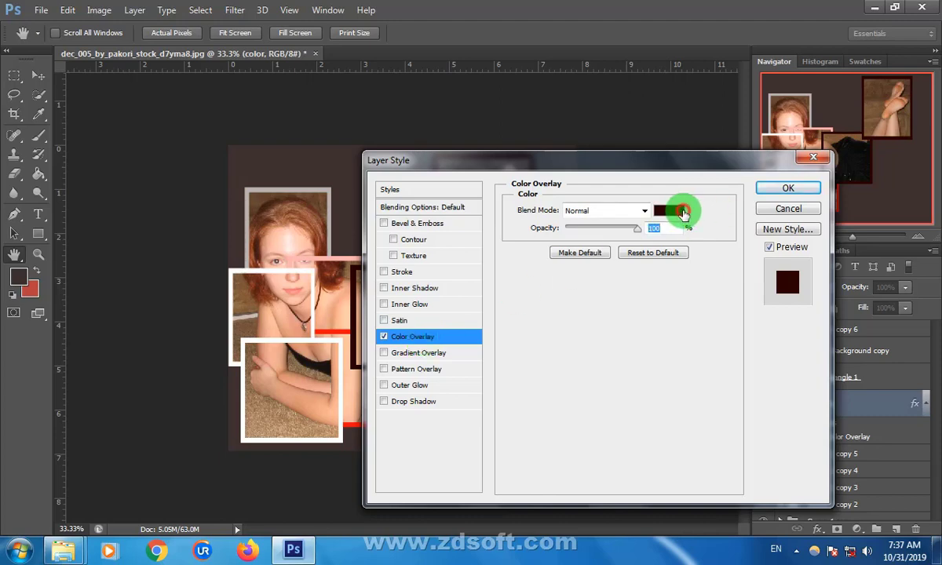
click(683, 214)
click(395, 353)
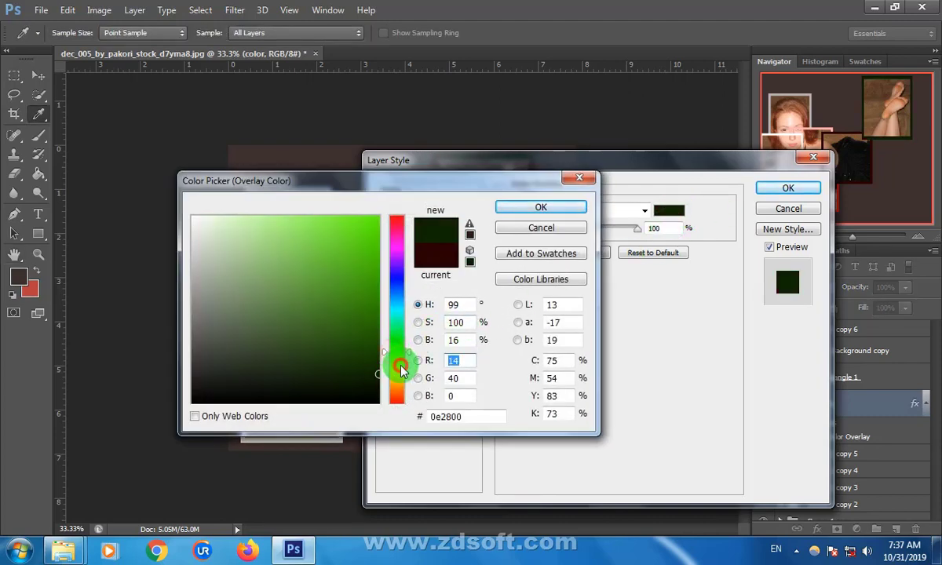
click(399, 366)
click(343, 221)
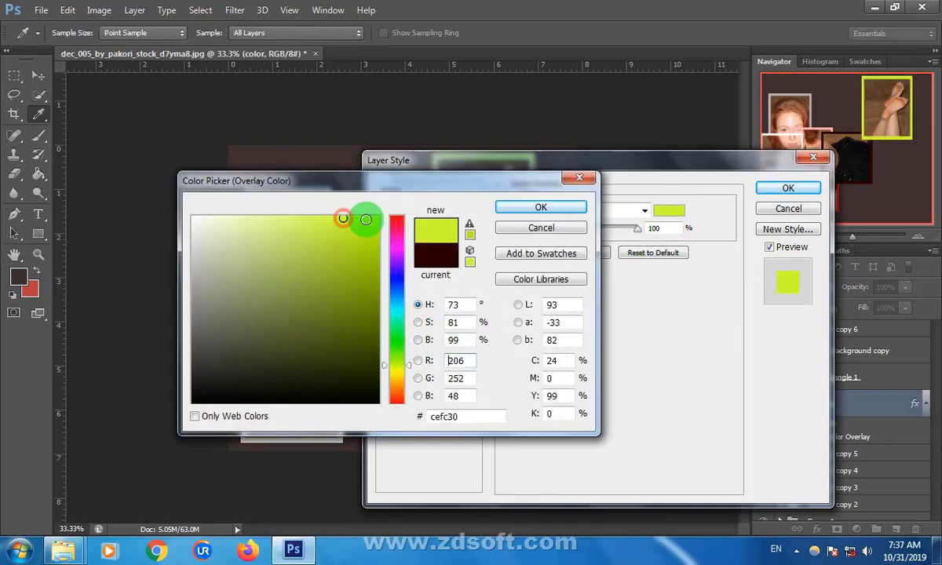
click(525, 206)
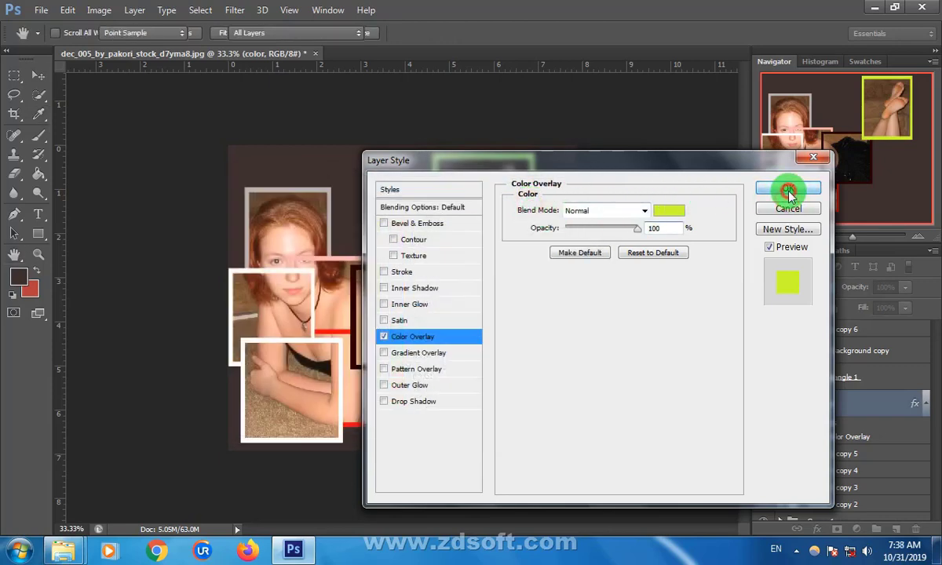
click(788, 193)
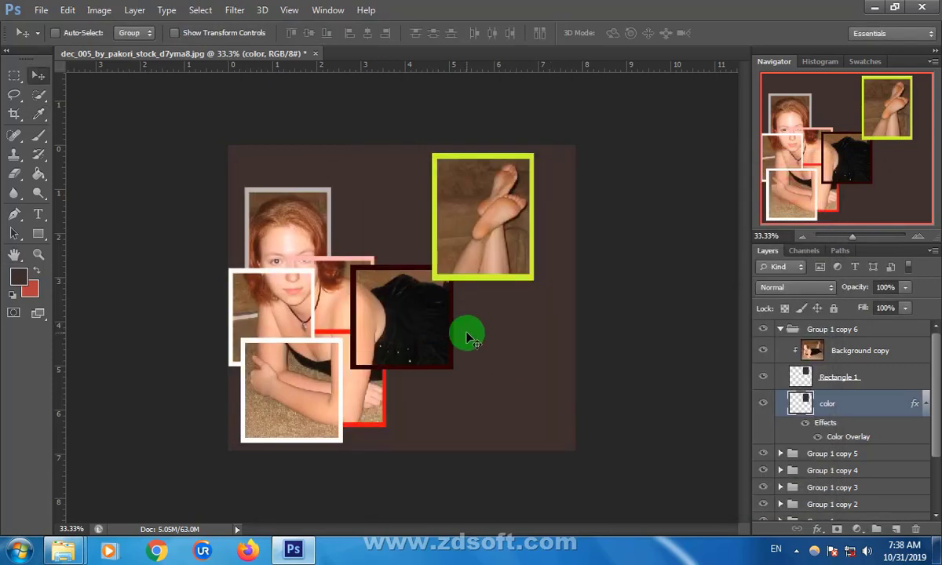
- Duplicate Group 1 copy 6 and move the duplicate's Rectangle 1 and color layers down over the lower legs, overlapping the yellow-green frame
click(780, 329)
drag(830, 334, 897, 529)
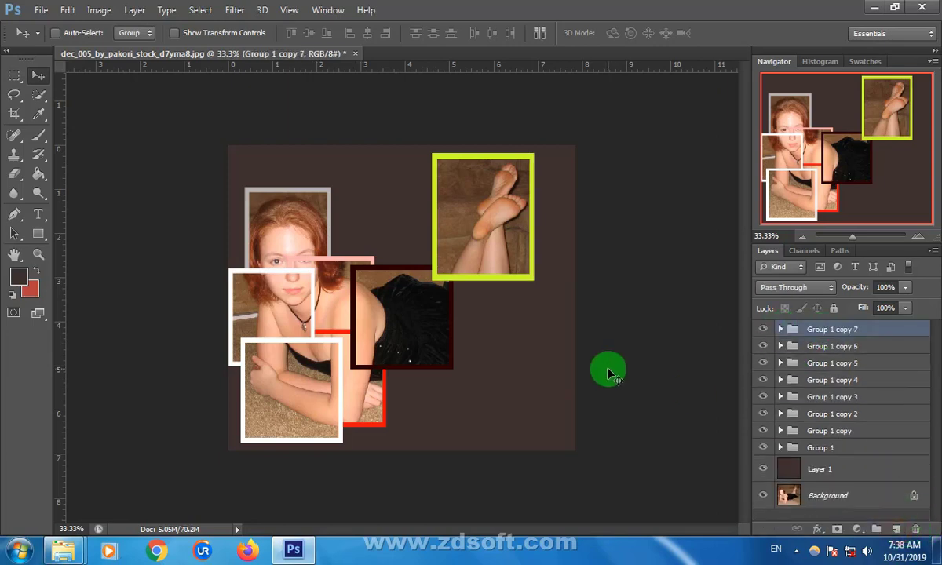
click(780, 330)
click(824, 380)
shift+click(830, 402)
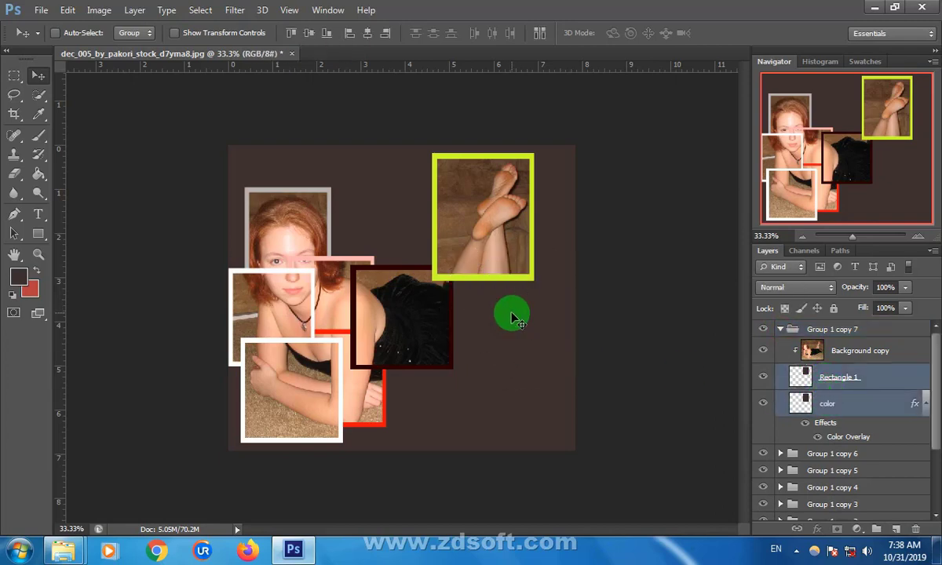
key(v)
drag(495, 276, 511, 345)
- Rotate the frame in Group 1 copy 7 by 35.54°, scale it to about 115% width and 109% height, and position it over the legs
key(ctrl+t)
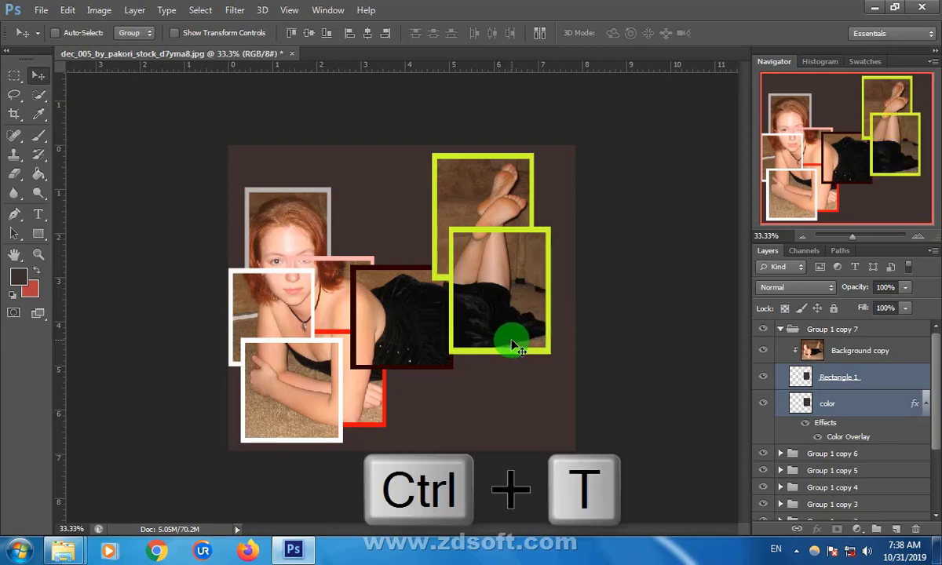
drag(557, 218, 621, 259)
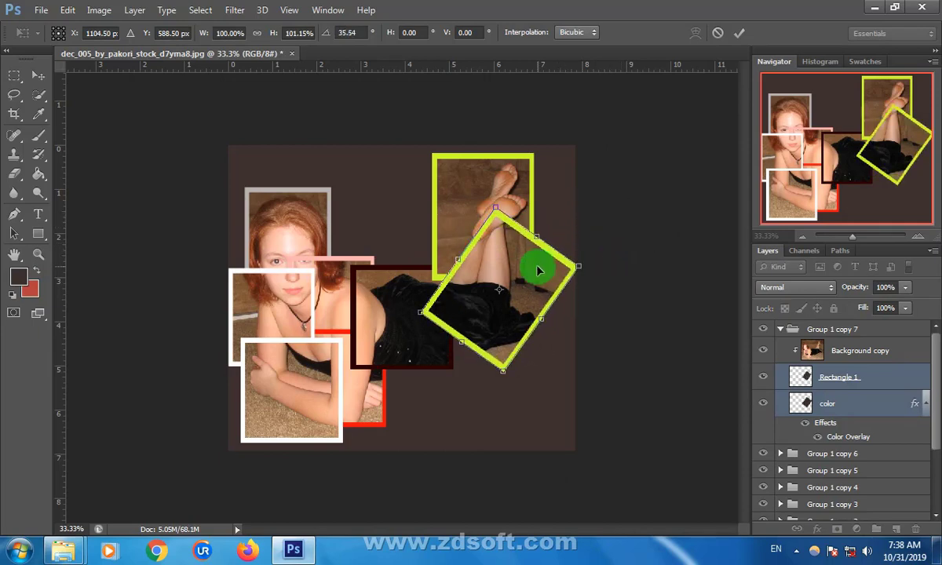
drag(538, 274, 549, 262)
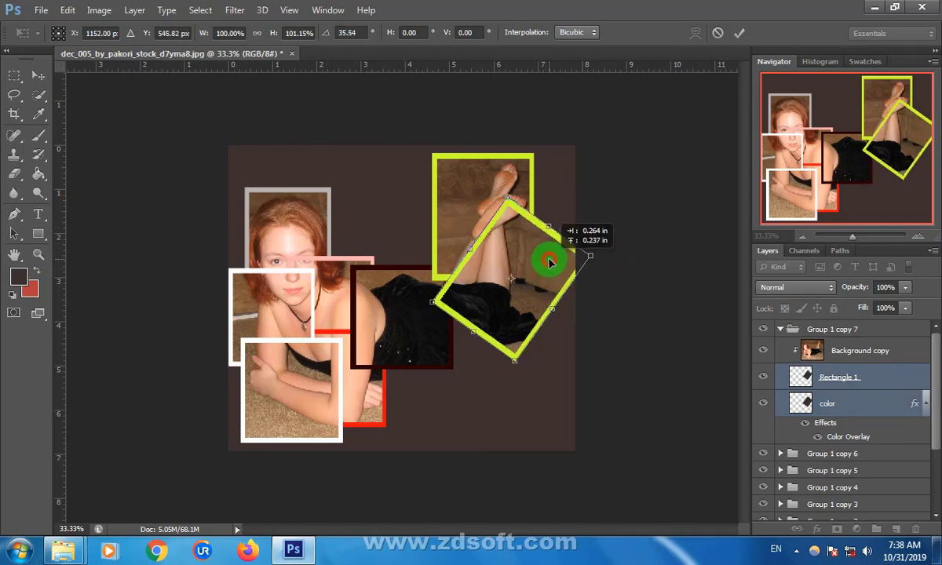
mouse_move(550, 262)
mouse_down()
mouse_move(571, 262)
mouse_move(548, 252)
mouse_up()
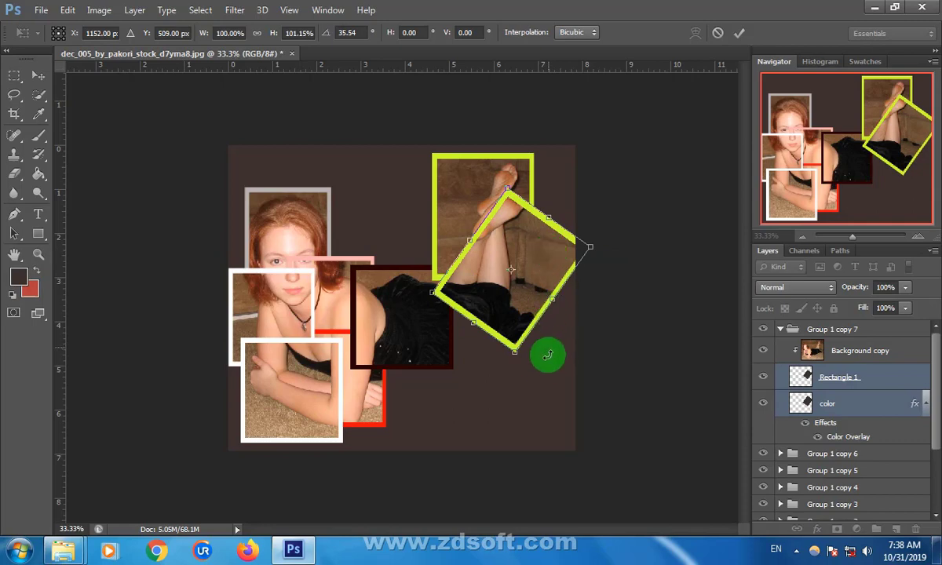
drag(519, 355, 522, 374)
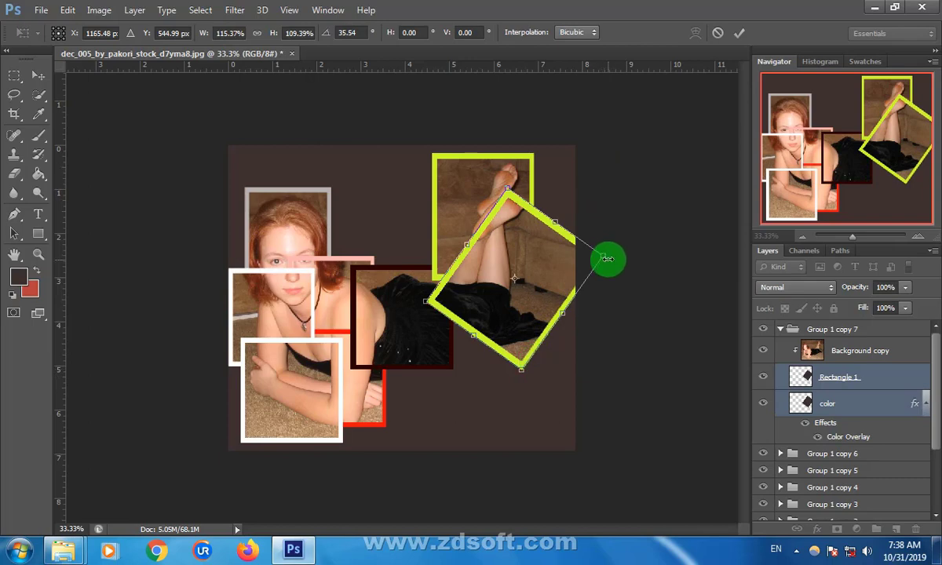
click(739, 34)
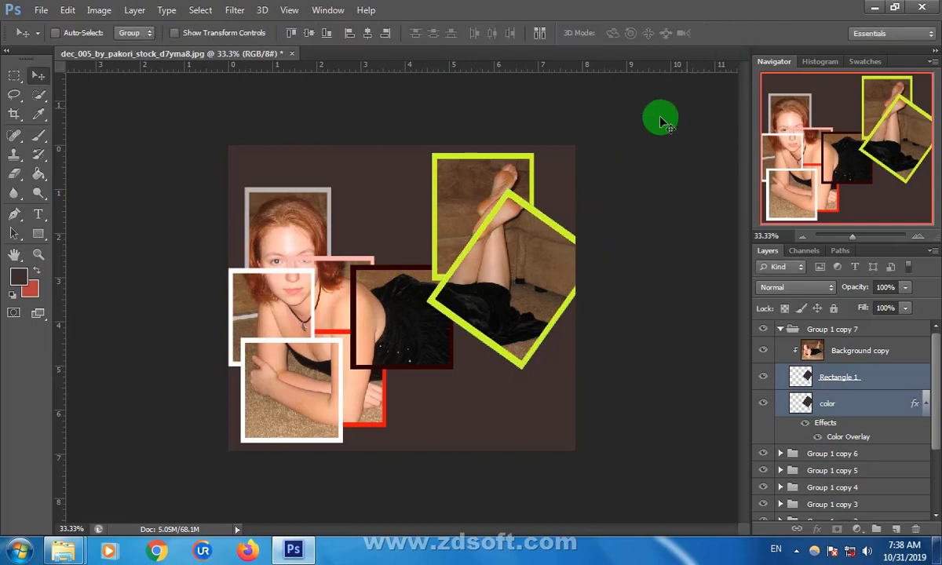
- Change the Color Overlay of the color layer in Group 1 copy 7 to green 5af65d
right_click(821, 413)
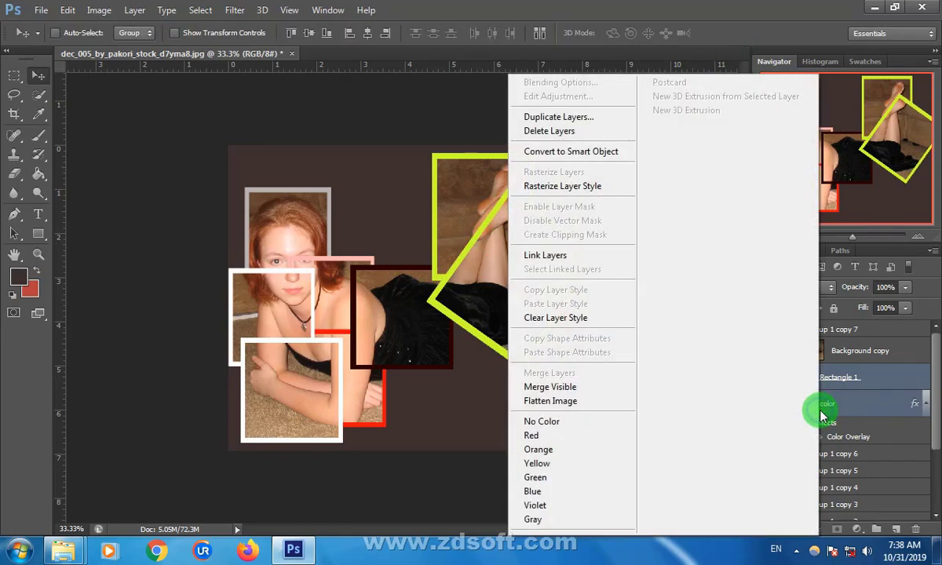
right_click(837, 403)
right_click(862, 403)
click(860, 404)
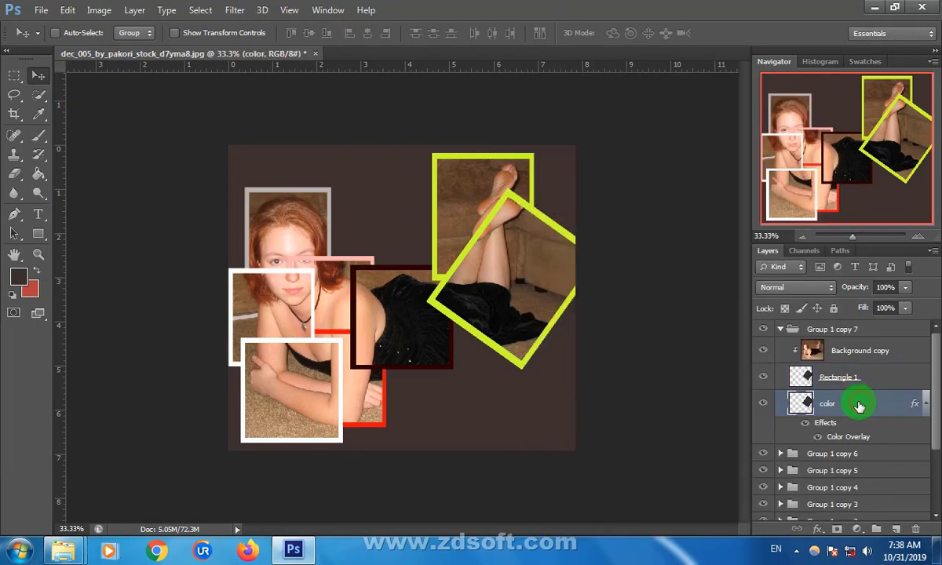
right_click(831, 405)
click(614, 84)
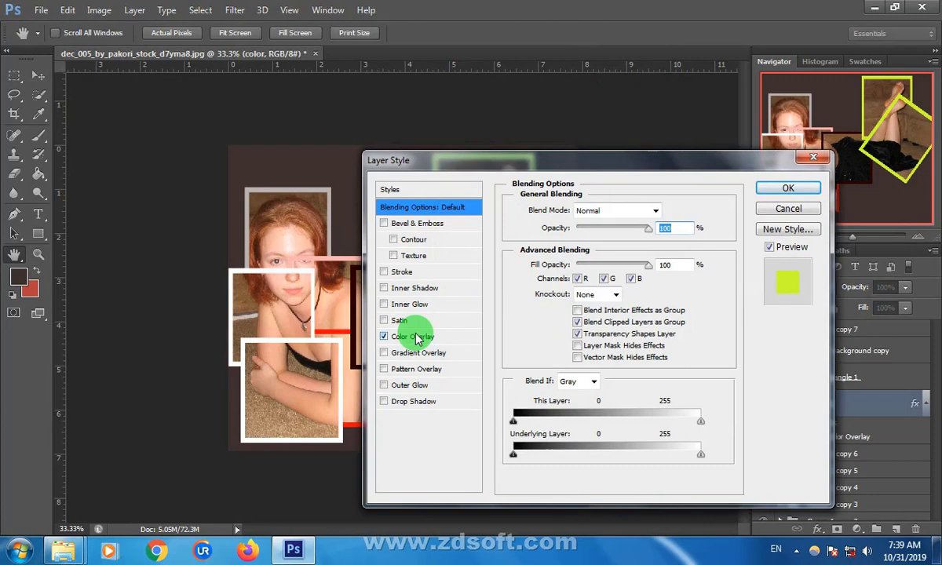
click(413, 336)
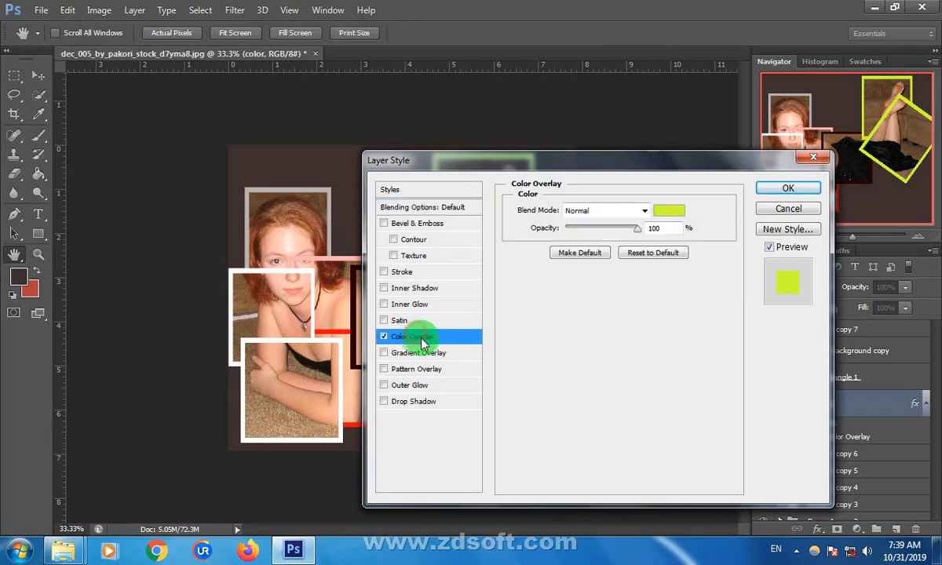
click(666, 212)
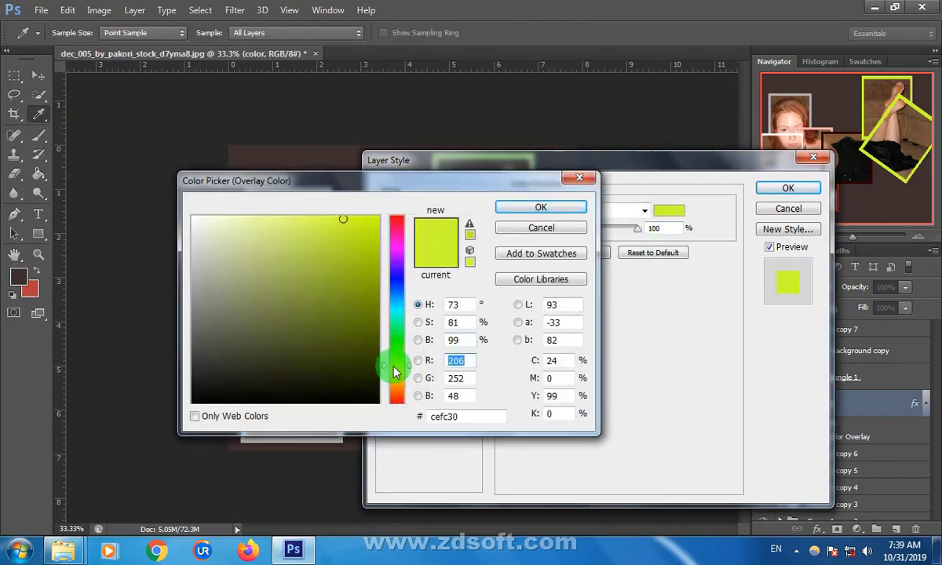
click(401, 340)
click(311, 223)
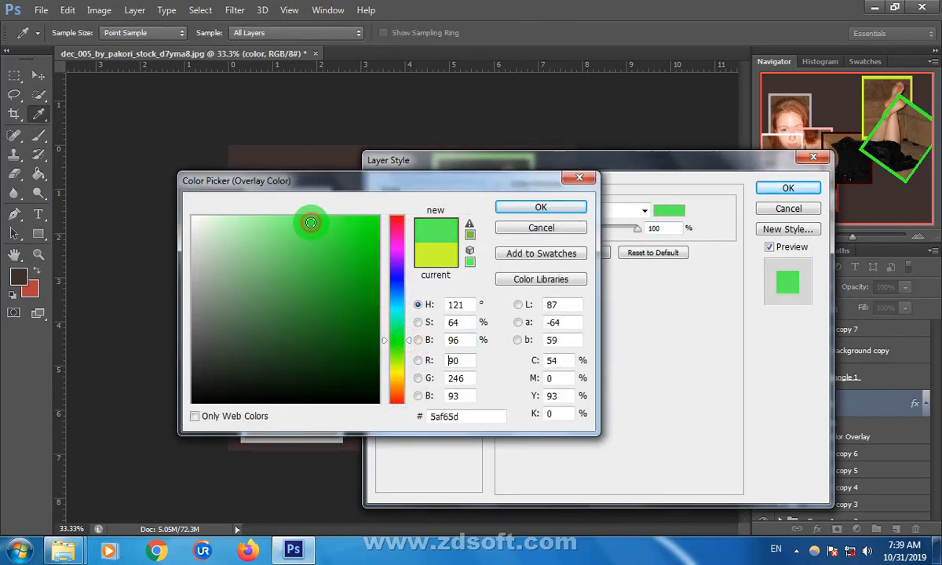
click(568, 209)
click(787, 189)
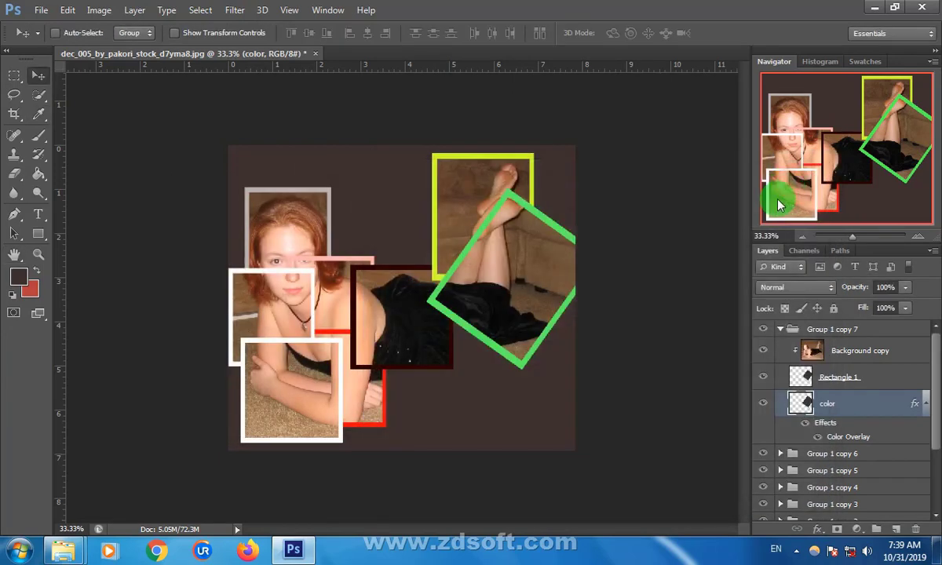
- Duplicate Group 1 copy 7 and move the duplicate's Rectangle 1 and color layers down and left over the dress and carpet
click(782, 330)
drag(783, 334, 897, 529)
click(780, 329)
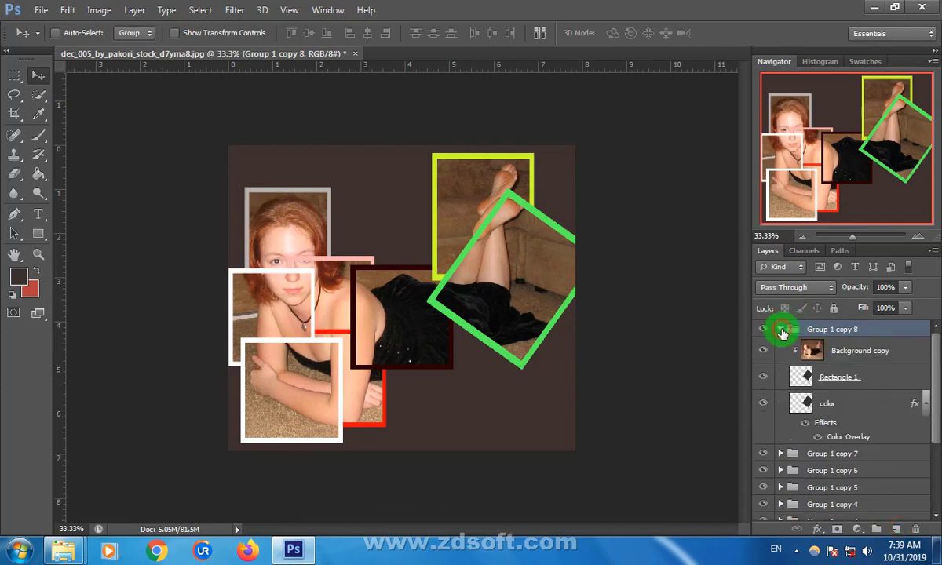
click(834, 386)
shift+click(837, 408)
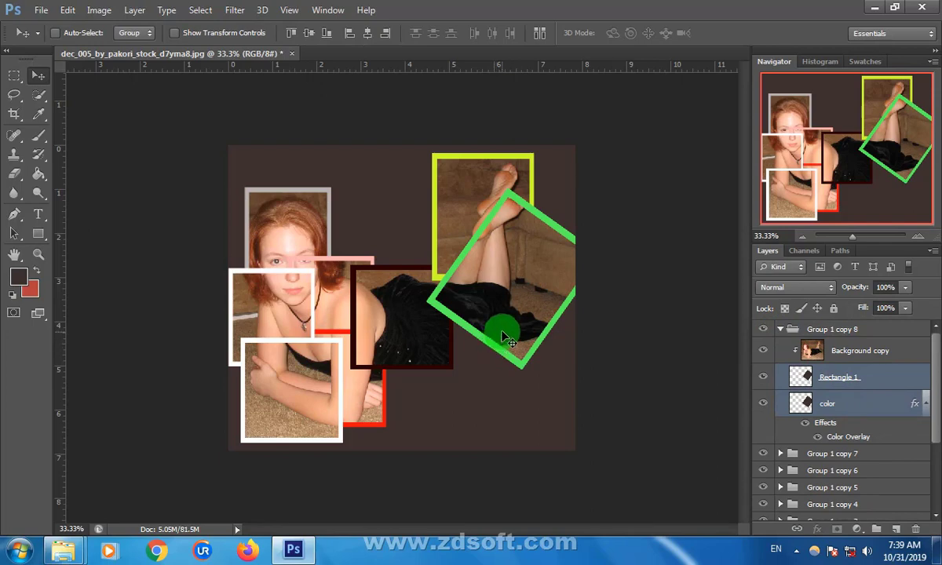
key(v)
drag(506, 340, 442, 430)
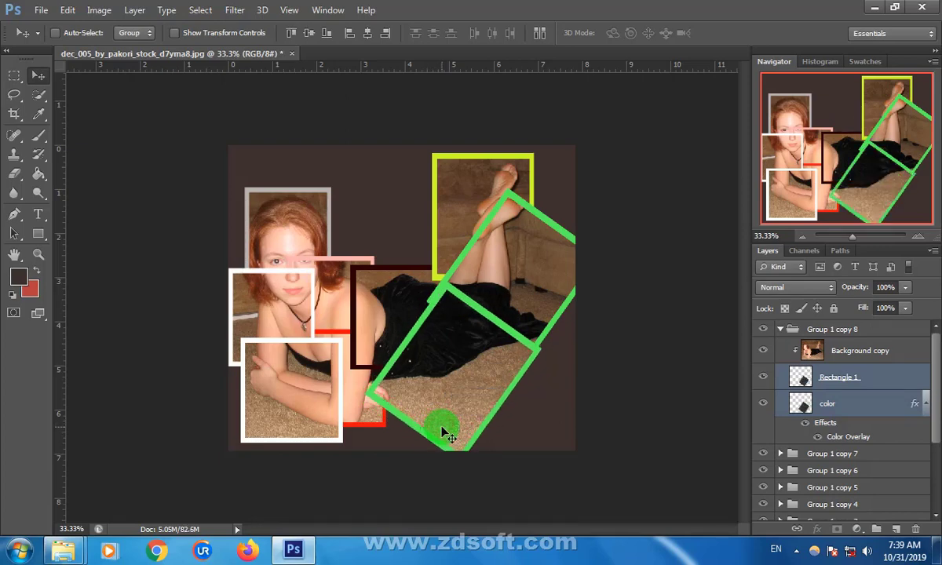
- Rotate the frame in Group 1 copy 8 by about -34° to nearly upright and move it over the black dress
key(ctrl+t)
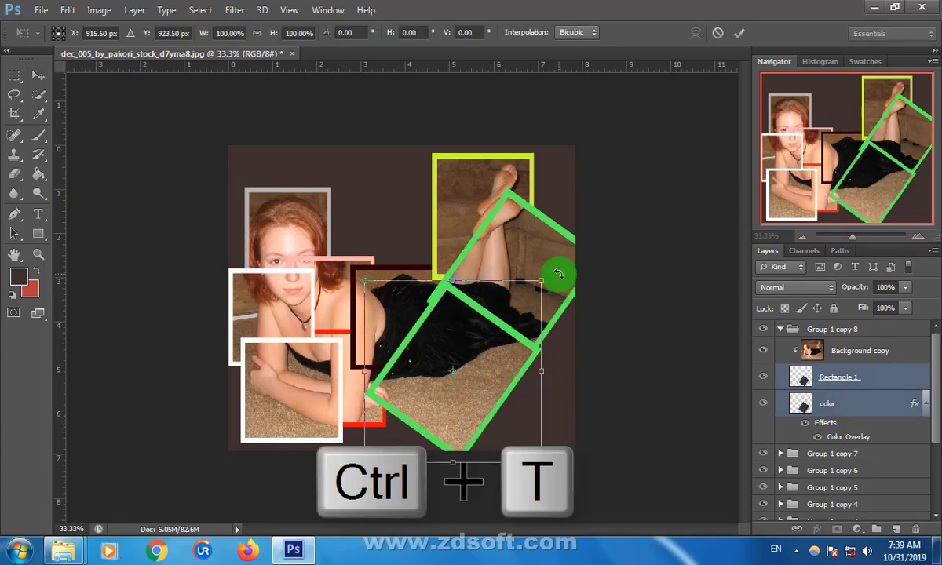
drag(558, 270, 492, 212)
drag(471, 391, 449, 358)
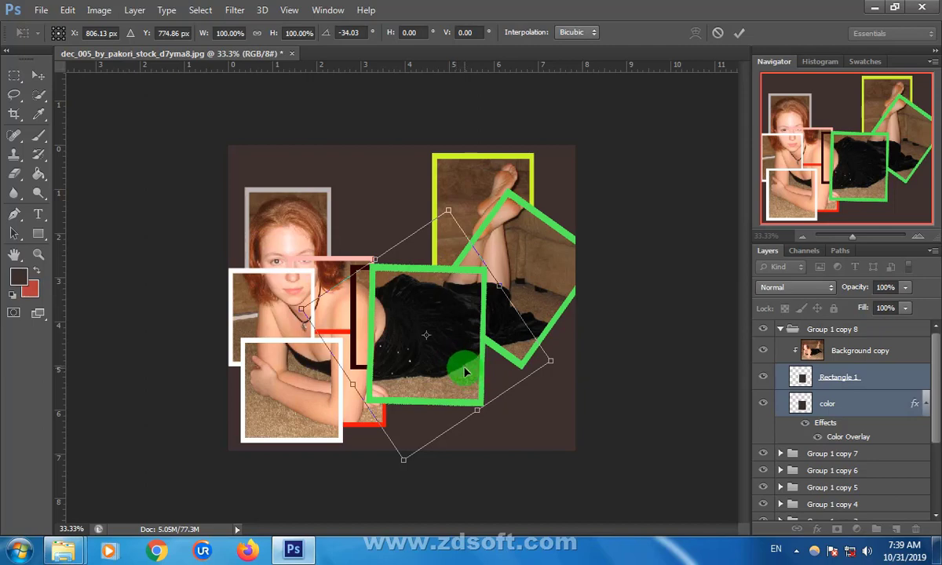
click(740, 34)
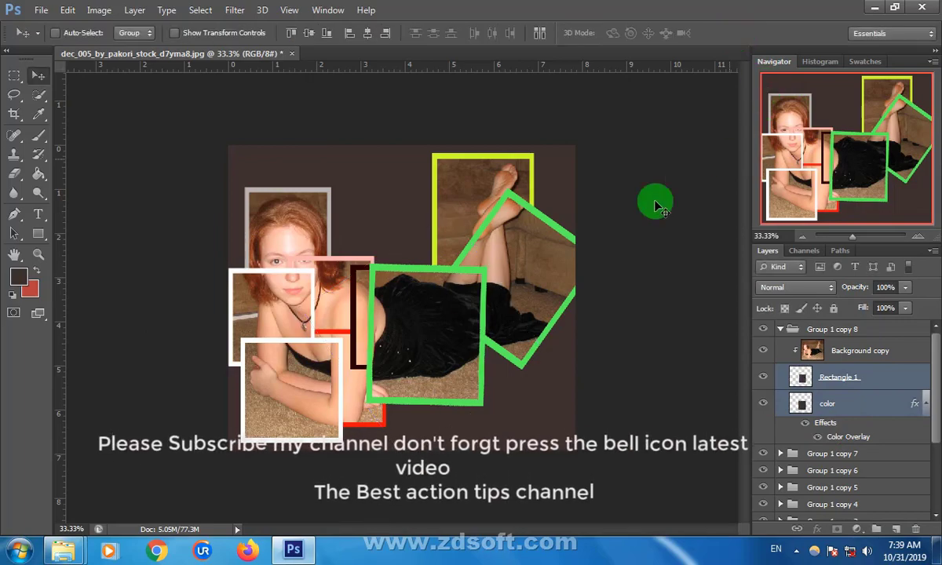
- Change the Color Overlay of the color layer in Group 1 copy 8 to violet 8a5af6
click(822, 409)
right_click(821, 408)
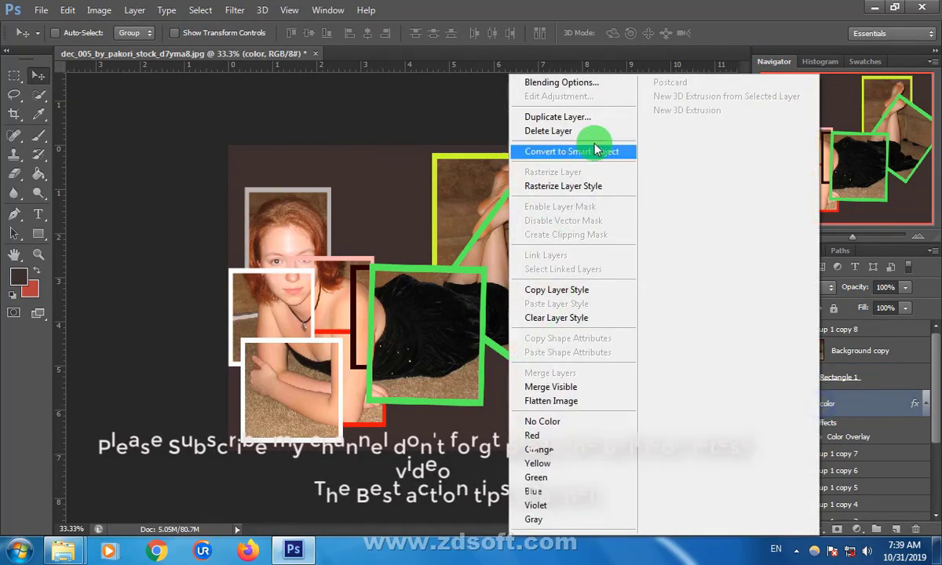
click(582, 22)
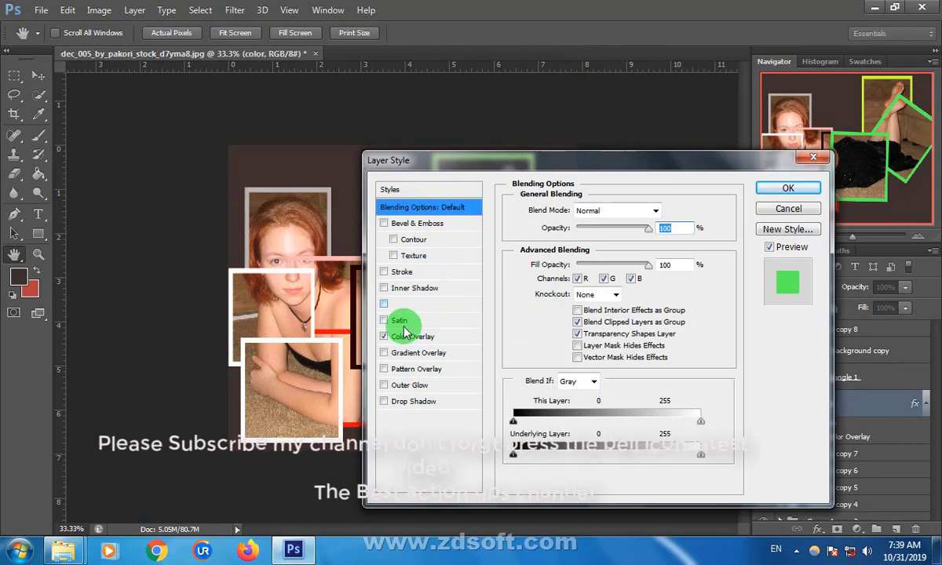
click(408, 337)
click(668, 210)
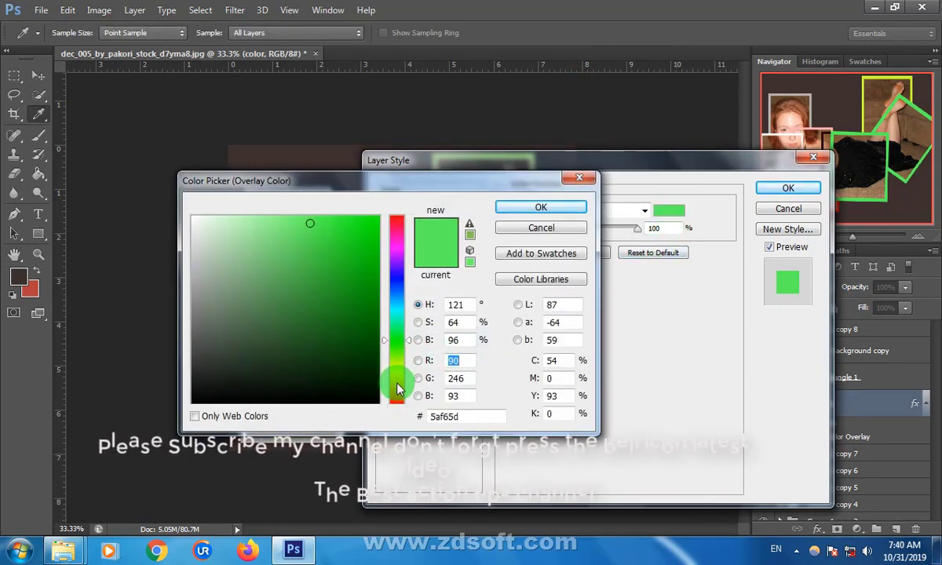
click(394, 273)
drag(394, 272, 391, 270)
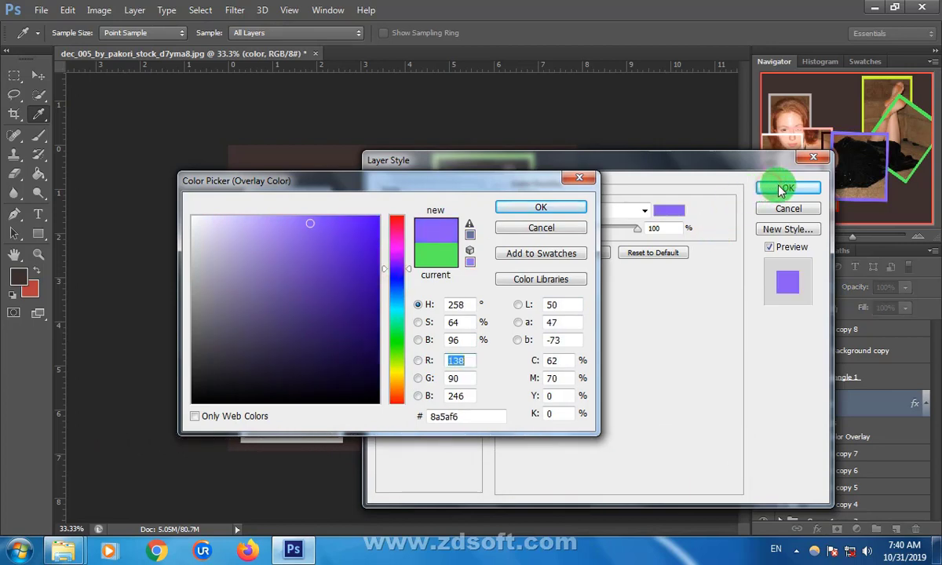
click(554, 208)
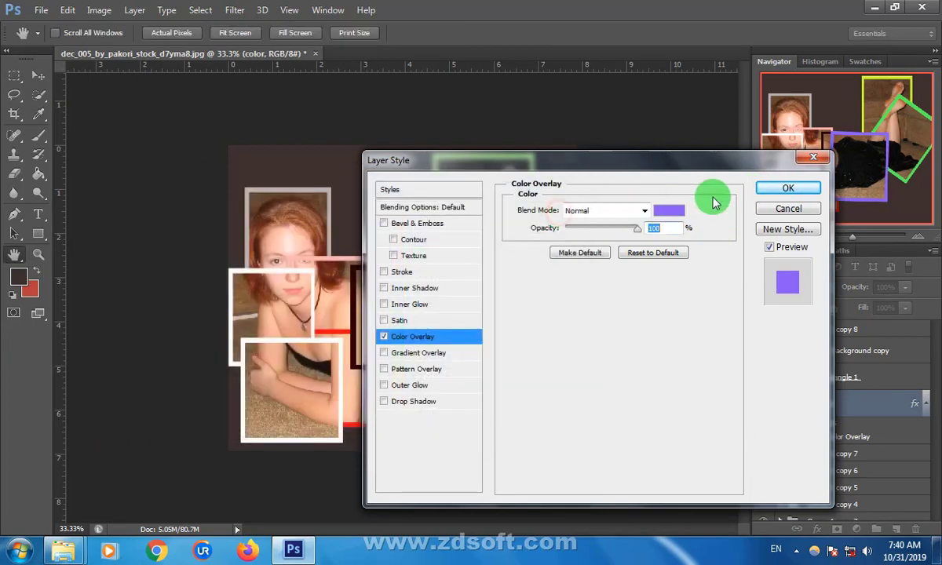
click(785, 190)
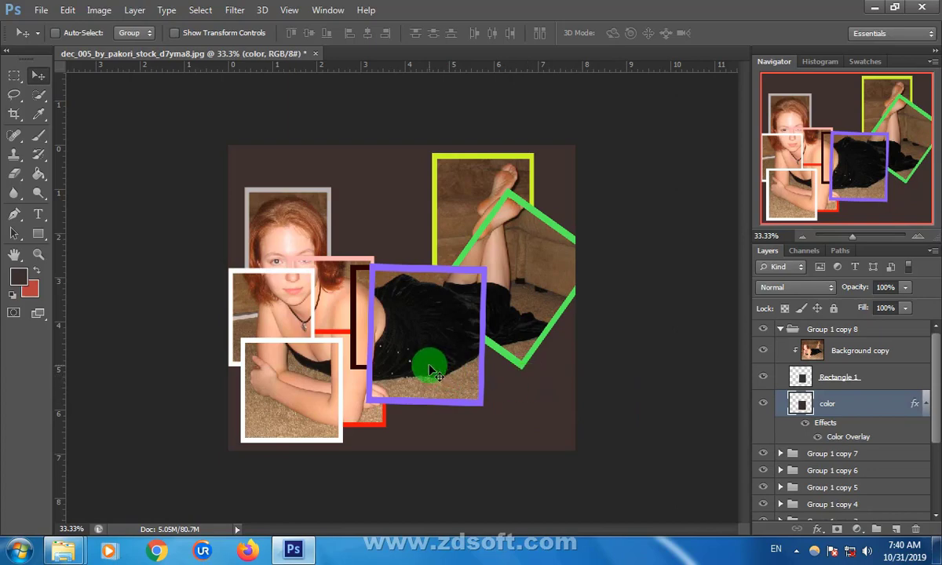
drag(427, 371, 434, 369)
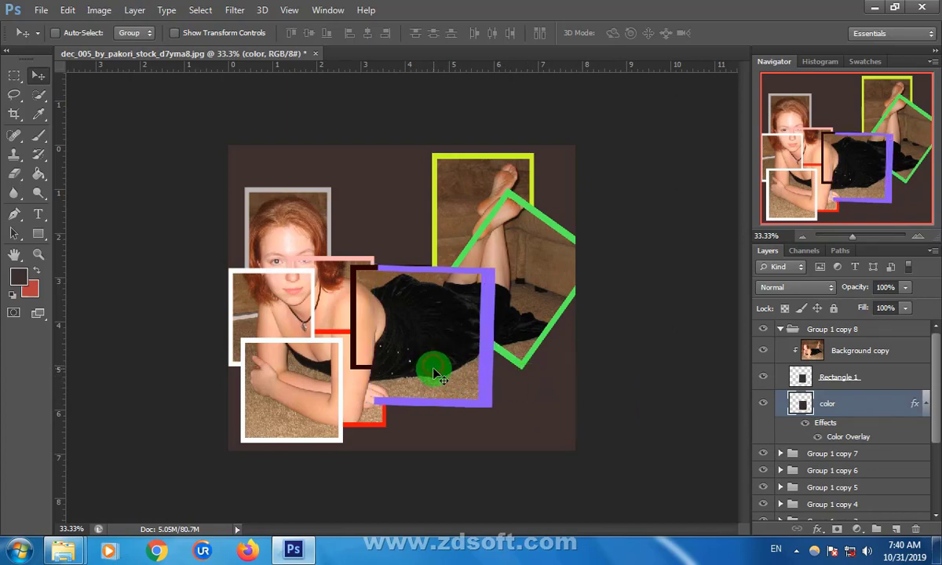
key(ctrl+z)
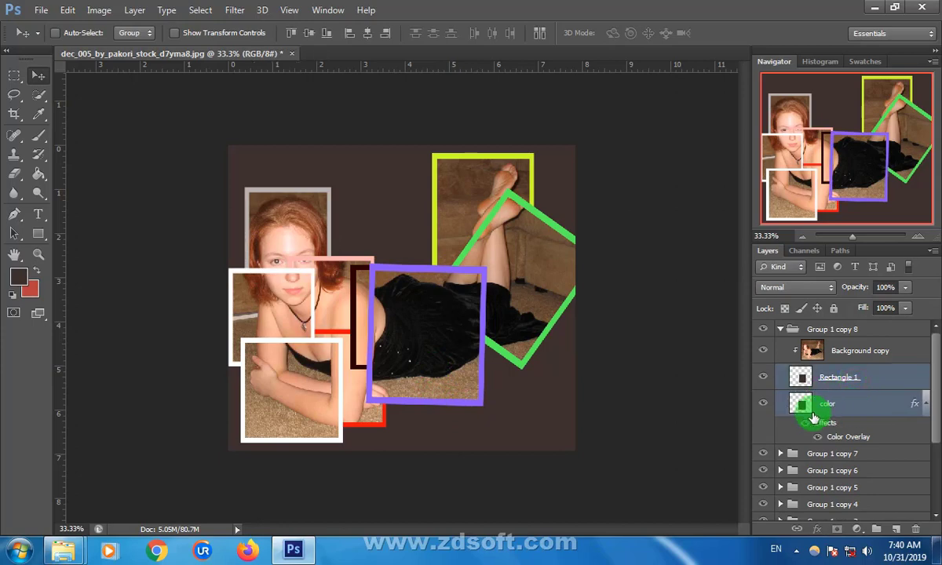
ctrl+click(457, 372)
mouse_move(455, 372)
mouse_down()
mouse_move(475, 372)
mouse_move(462, 366)
mouse_move(441, 378)
mouse_up()
key(ctrl+alt+z)
key(ctrl+alt+z)
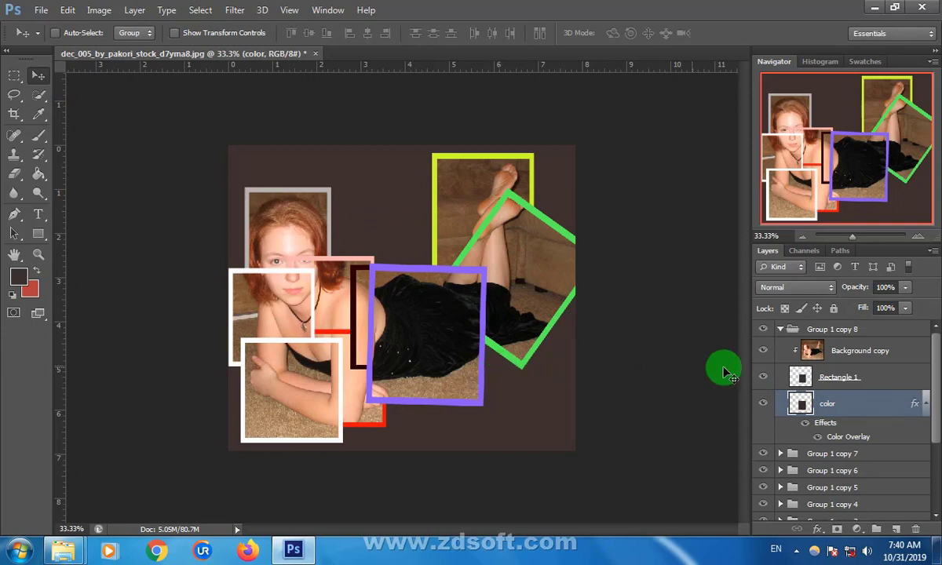
- Duplicate Group 1 copy 8 and move the duplicate's Rectangle 1 and color layers down and right over the dress hem and carpet
click(778, 334)
drag(787, 330, 896, 528)
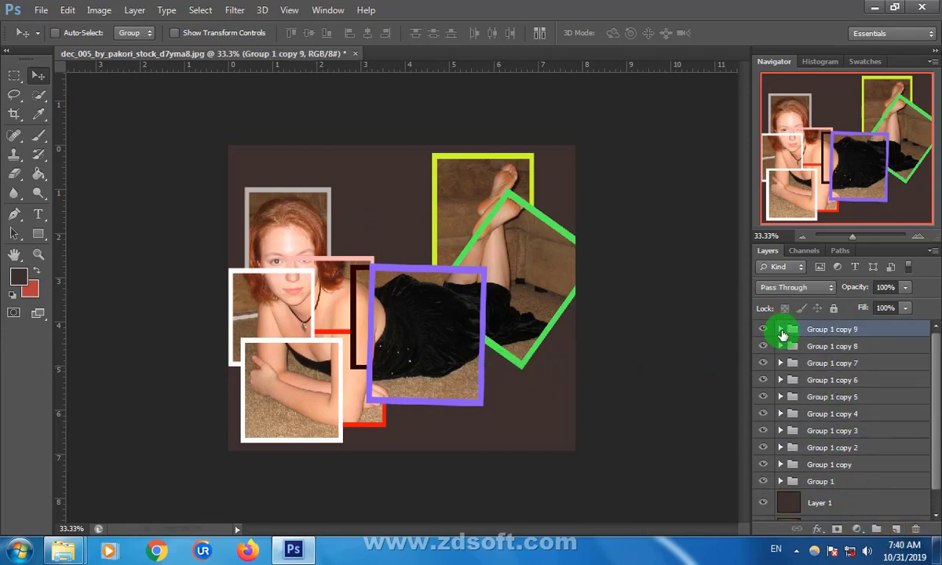
click(782, 330)
click(851, 379)
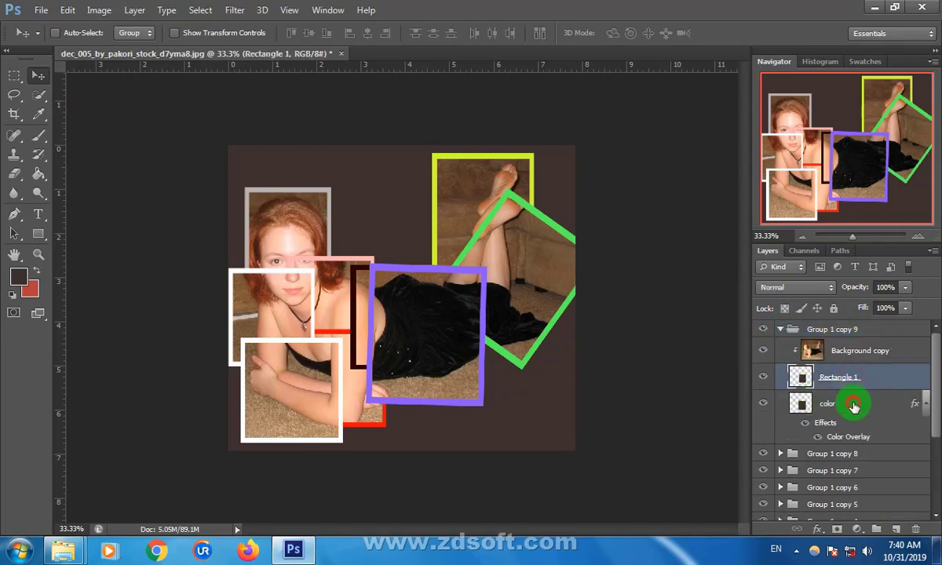
click(854, 405)
key(super)
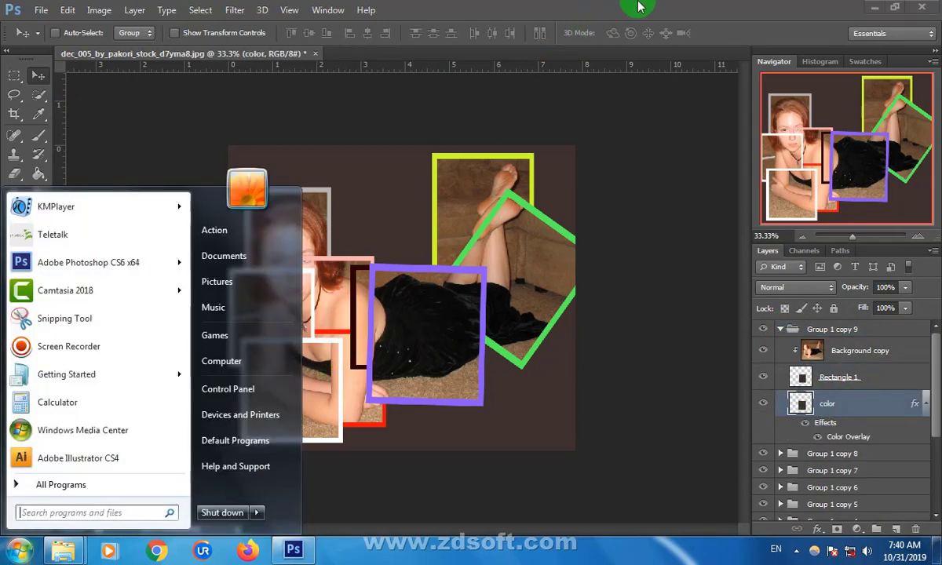
key(super)
ctrl+click(864, 380)
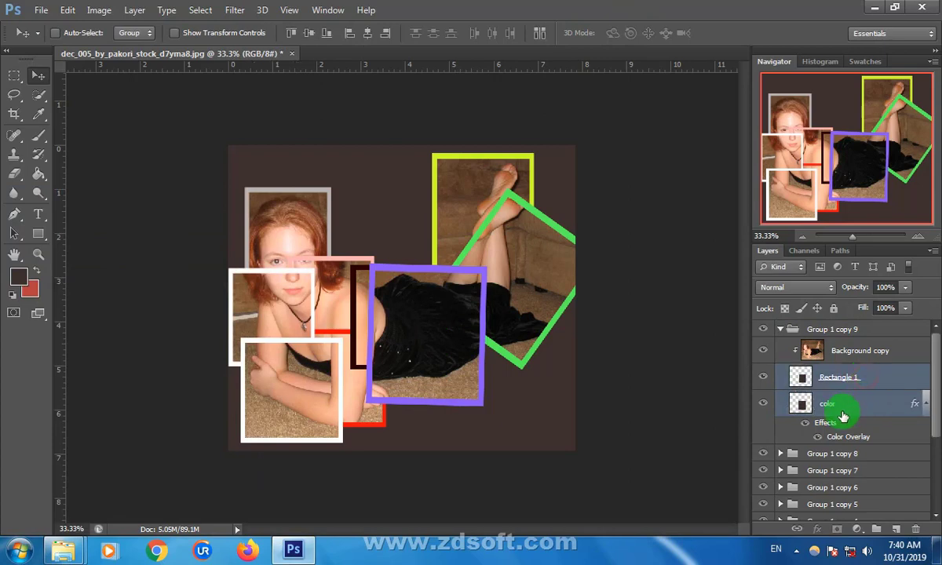
drag(444, 355, 526, 406)
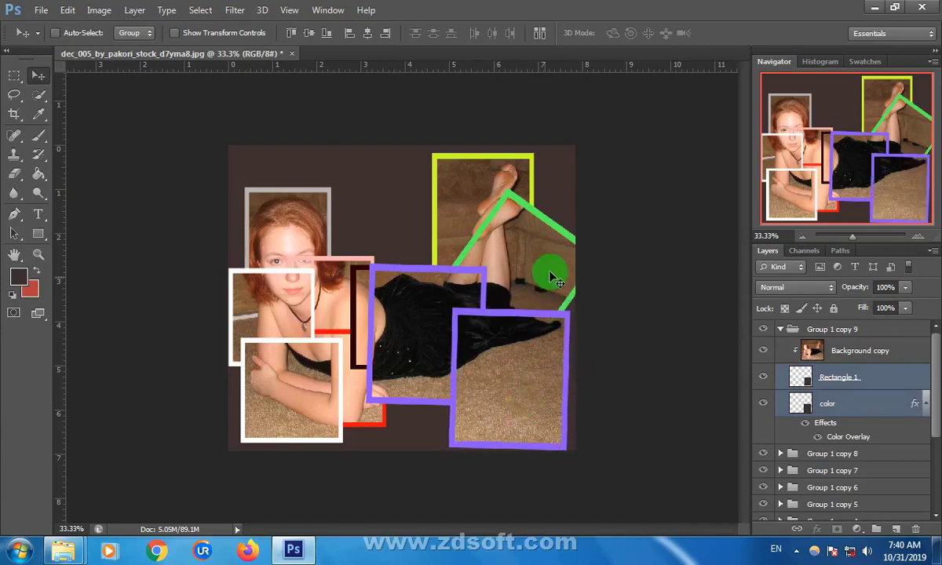
- Scale the frame in Group 1 copy 9 to about 62% width and 59% height and place it over the lower dress
key(ctrl+t)
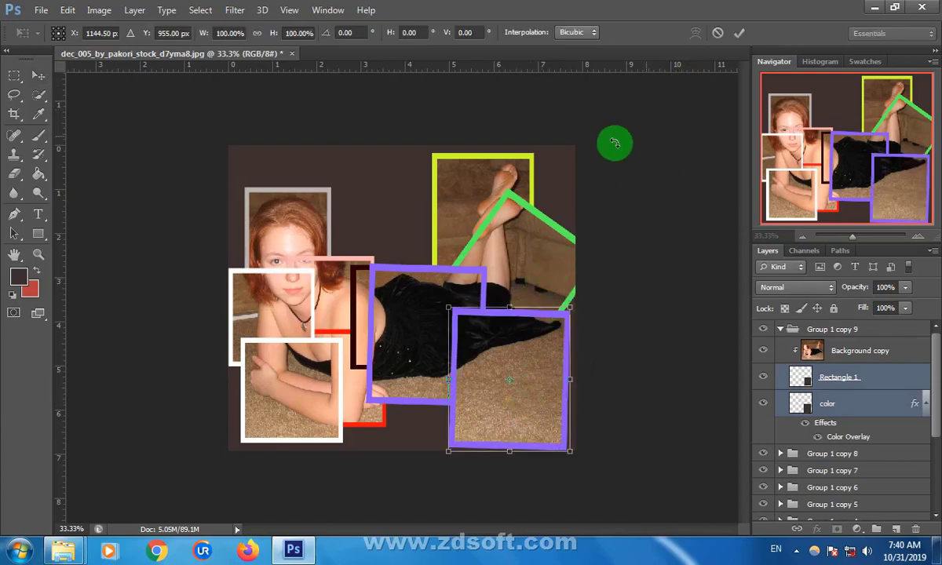
drag(449, 308, 458, 333)
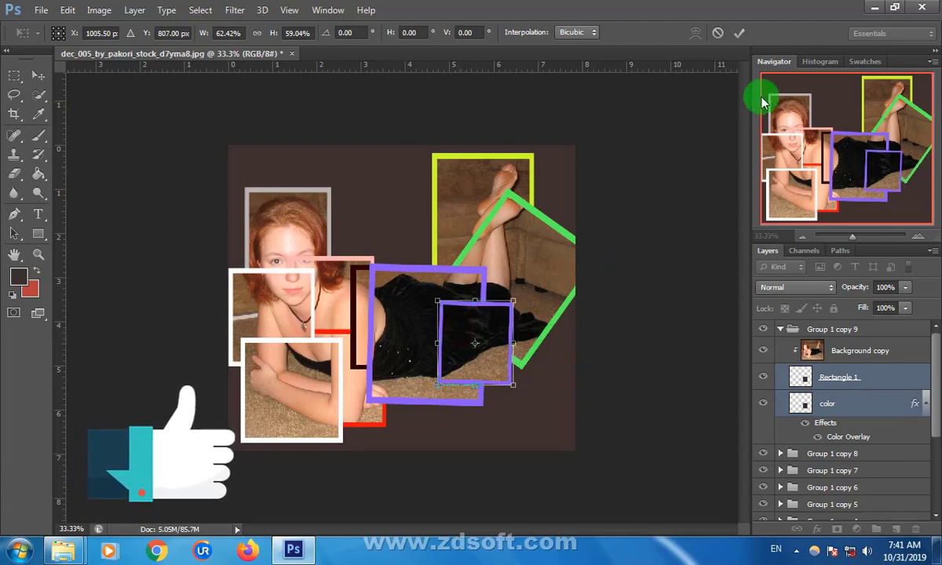
click(737, 34)
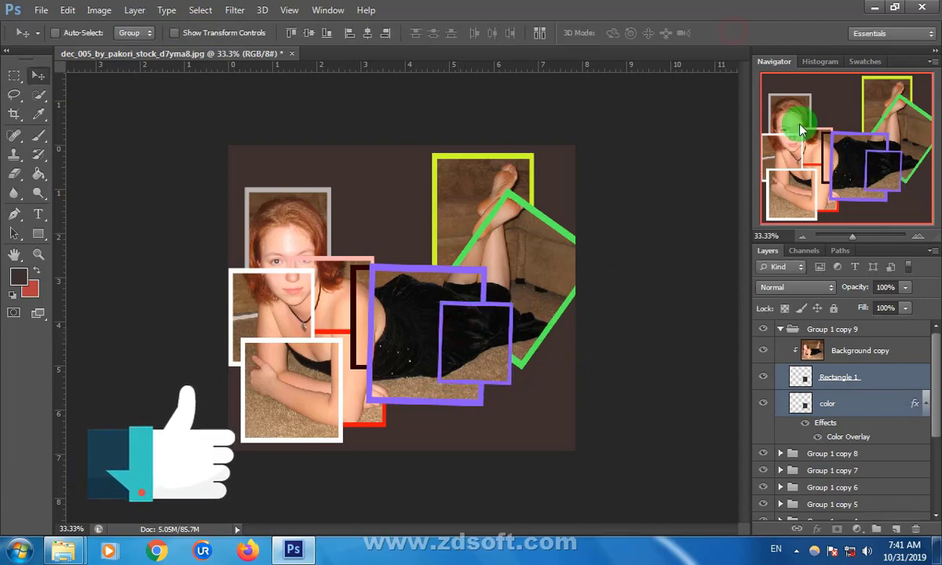
- Change the Color Overlay of the color layer in Group 1 copy 9 to purple 8d10ee
click(829, 410)
right_click(830, 410)
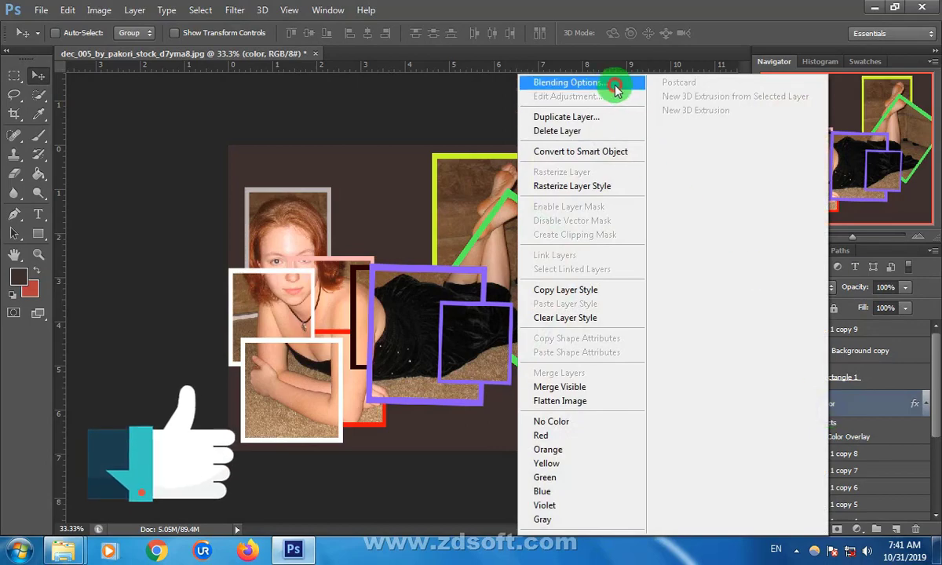
click(659, 199)
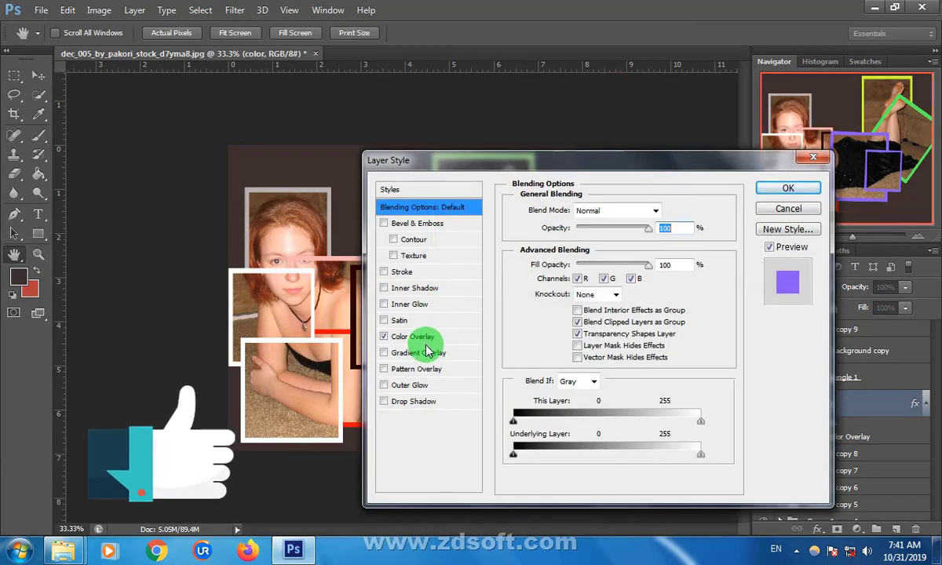
click(432, 336)
click(667, 210)
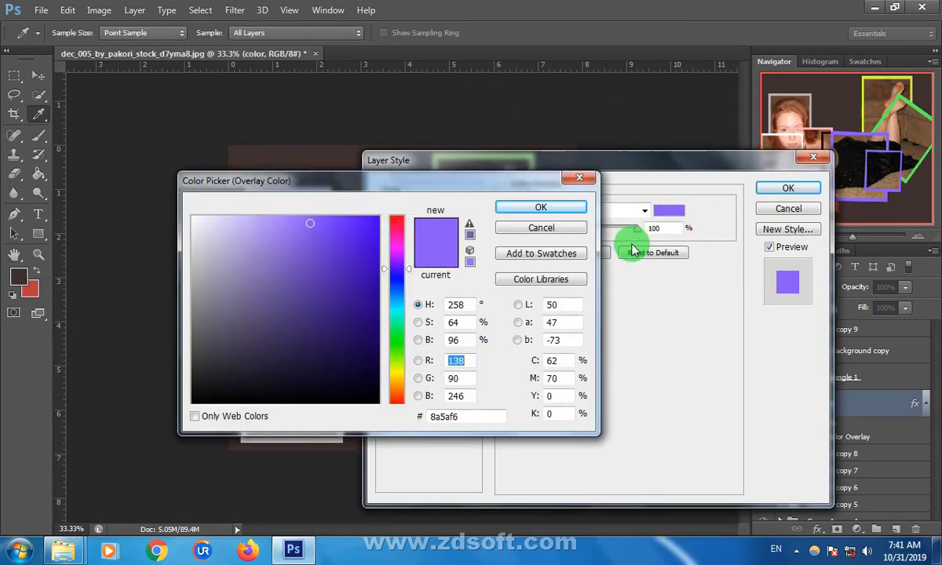
drag(394, 278, 394, 267)
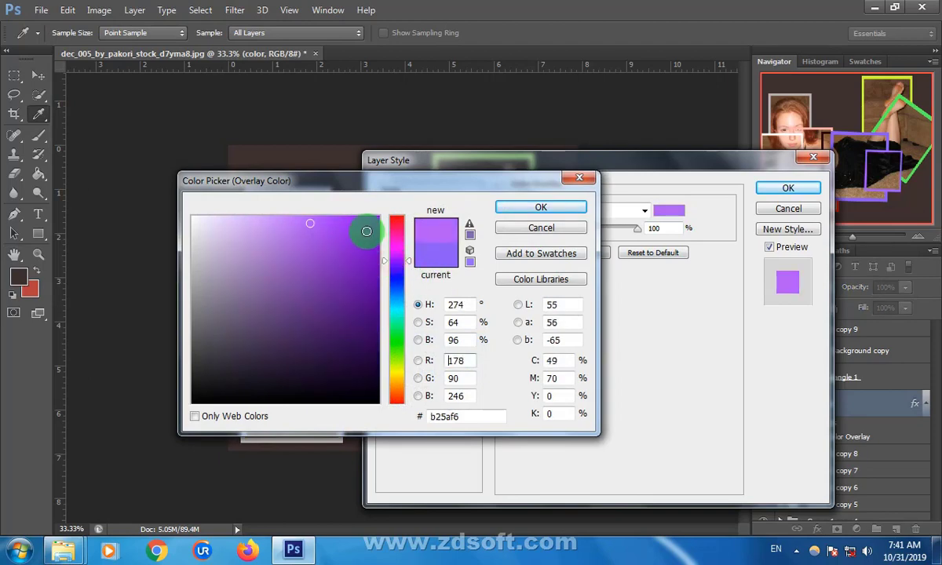
click(366, 229)
click(517, 209)
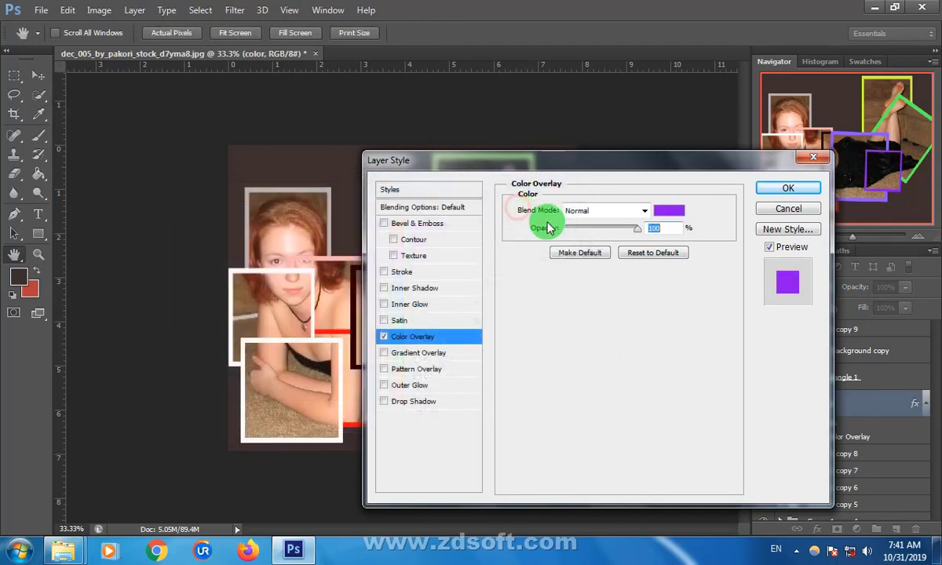
click(785, 190)
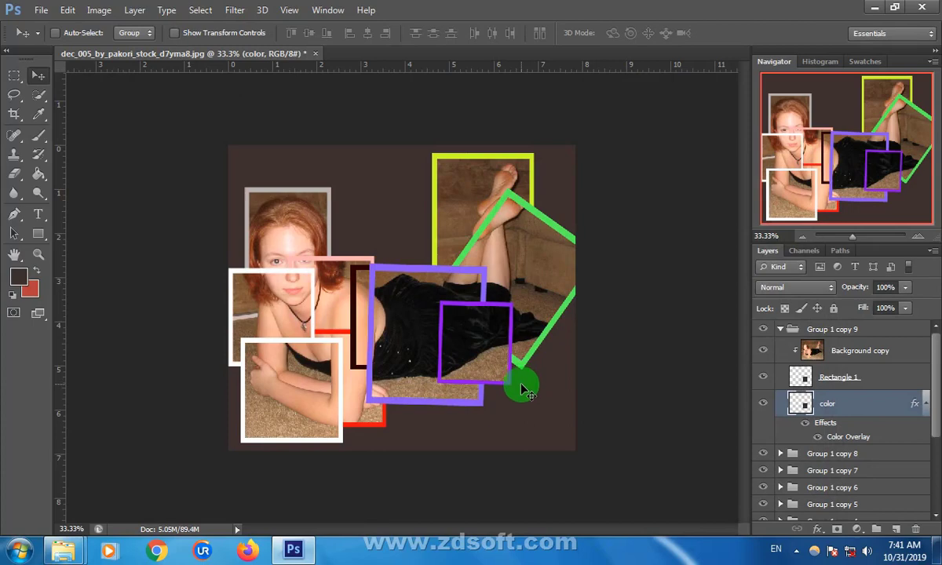
- Change the Color Overlay of the color layer in Group 1 copy 9 to pale cream f3f7d7
right_click(813, 409)
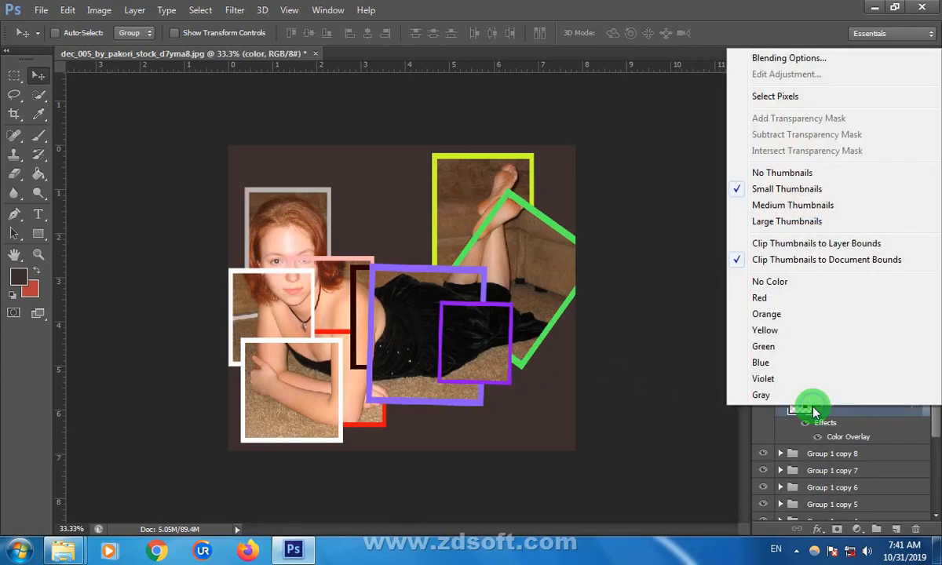
click(848, 414)
right_click(852, 394)
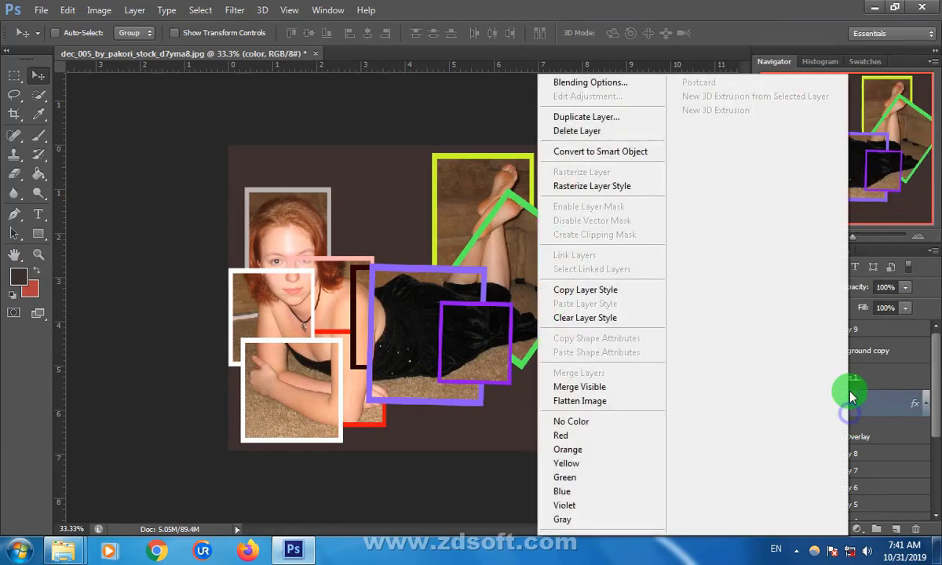
click(630, 81)
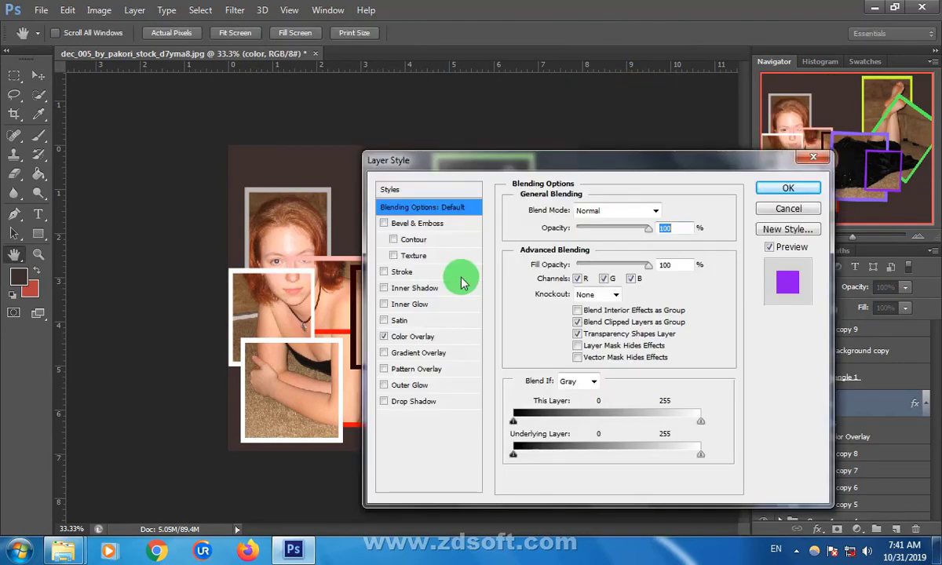
click(424, 338)
click(666, 210)
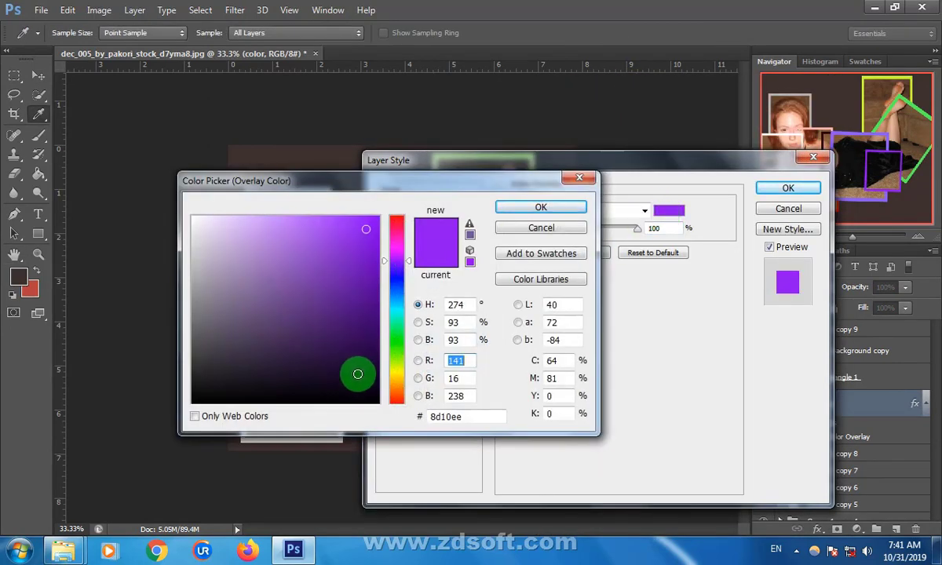
click(397, 369)
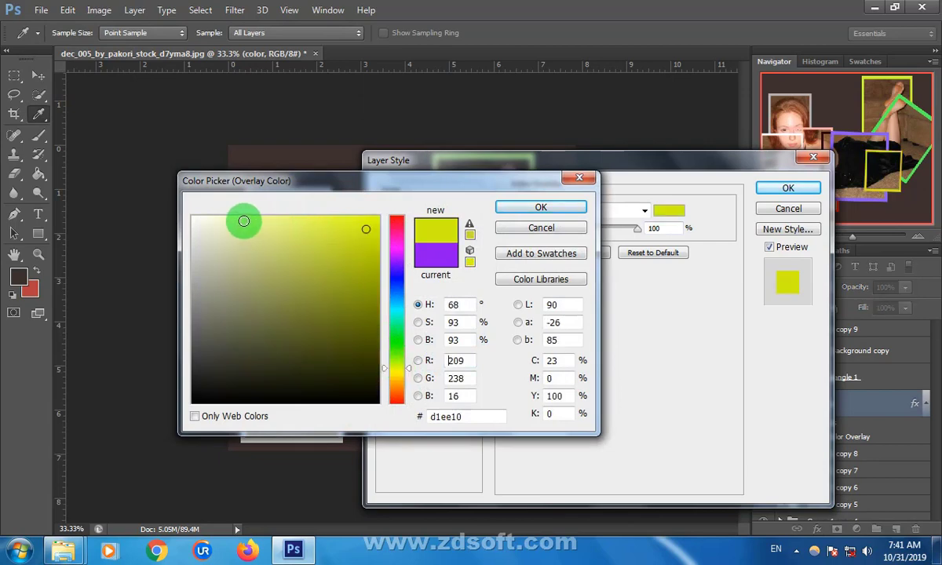
click(243, 221)
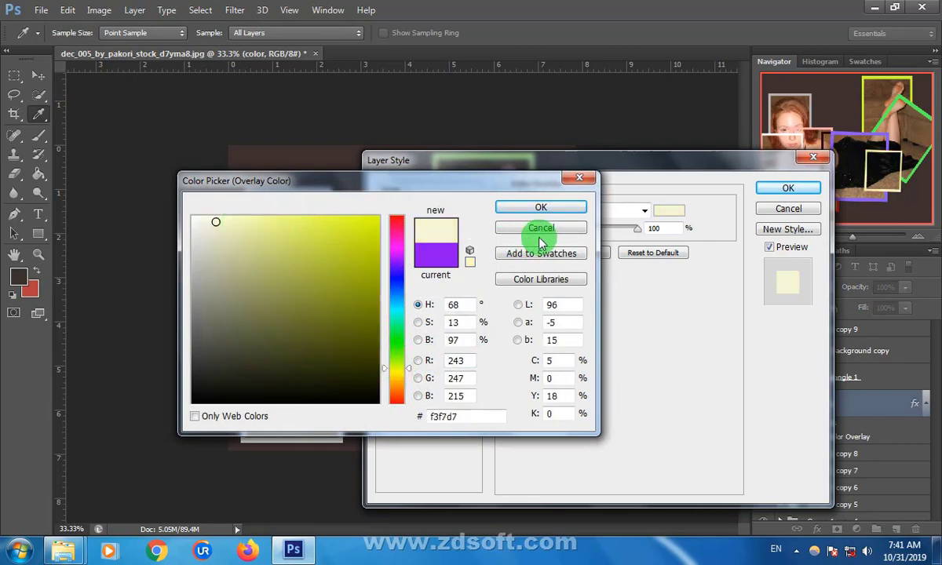
click(541, 207)
click(788, 188)
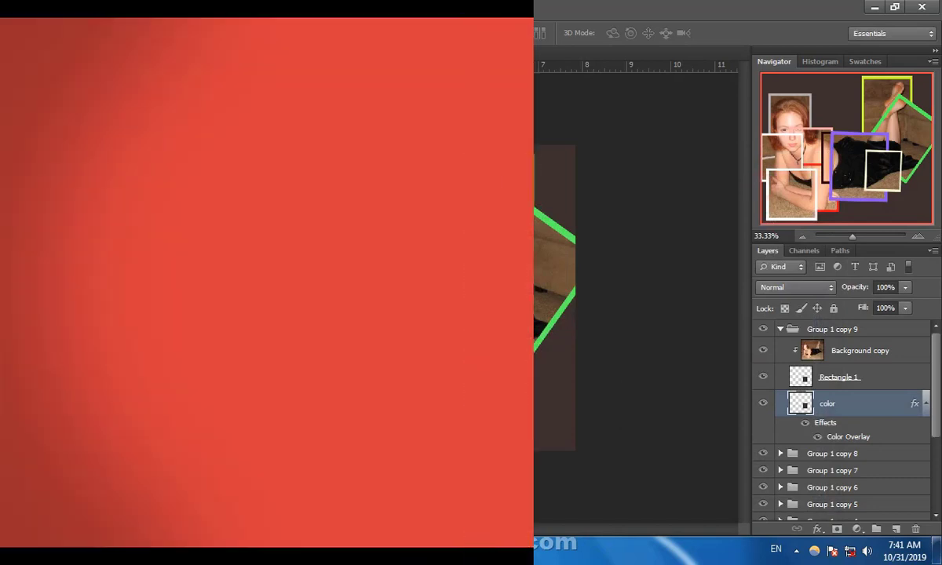